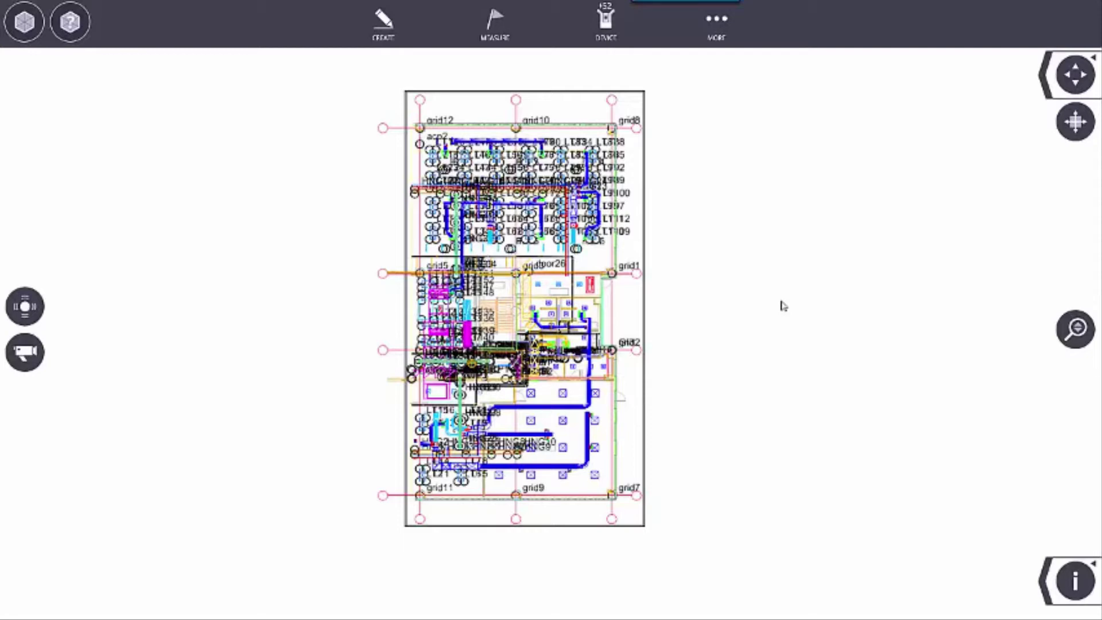
click(1046, 79)
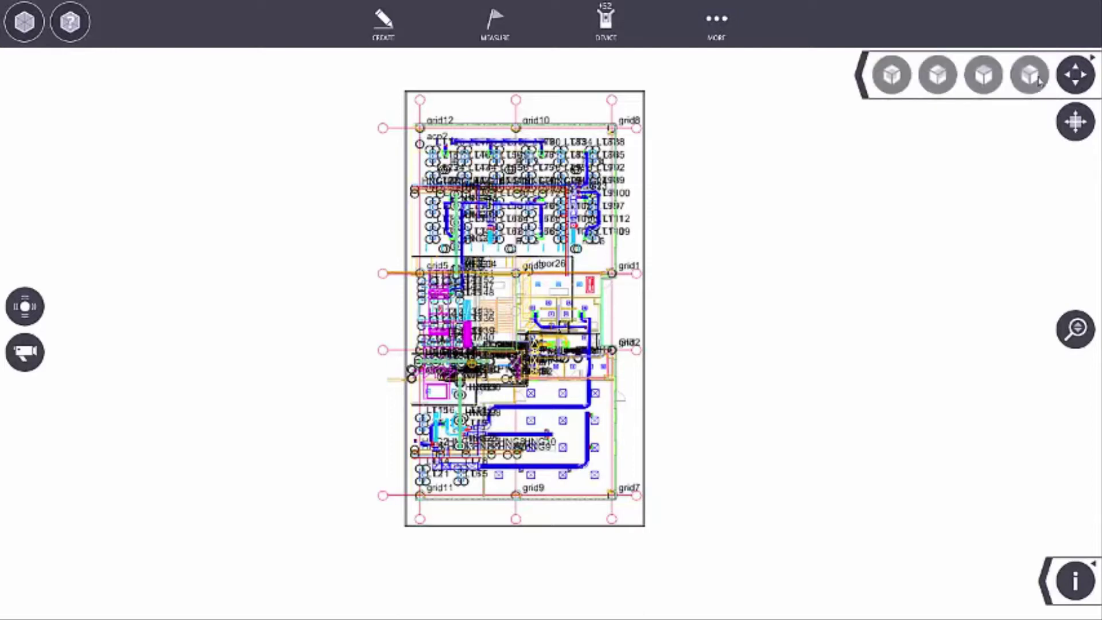
click(862, 77)
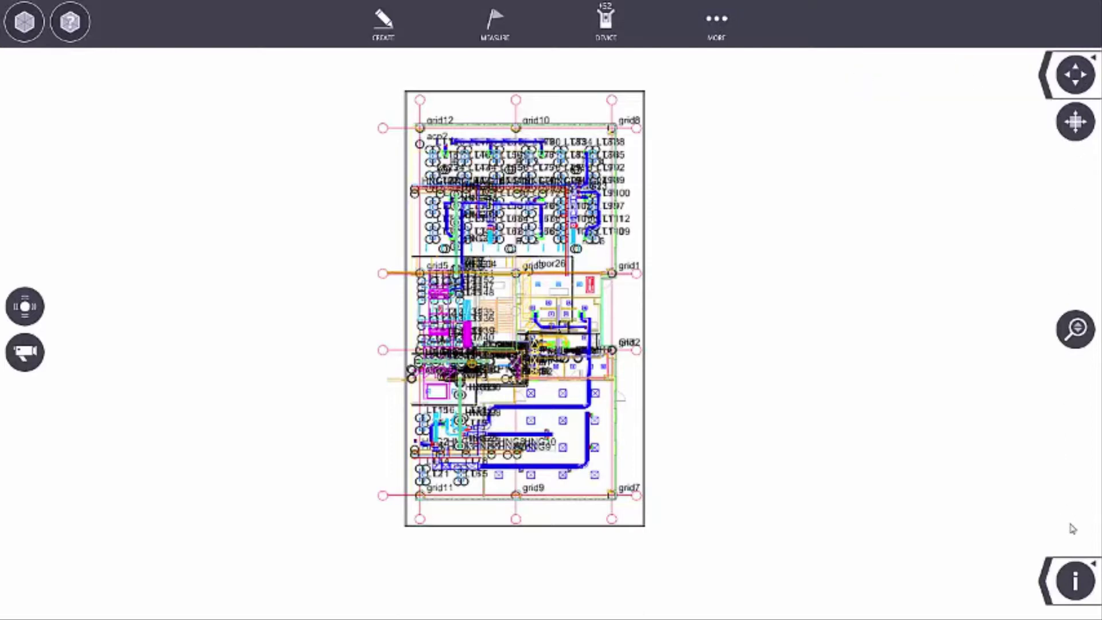
click(1048, 585)
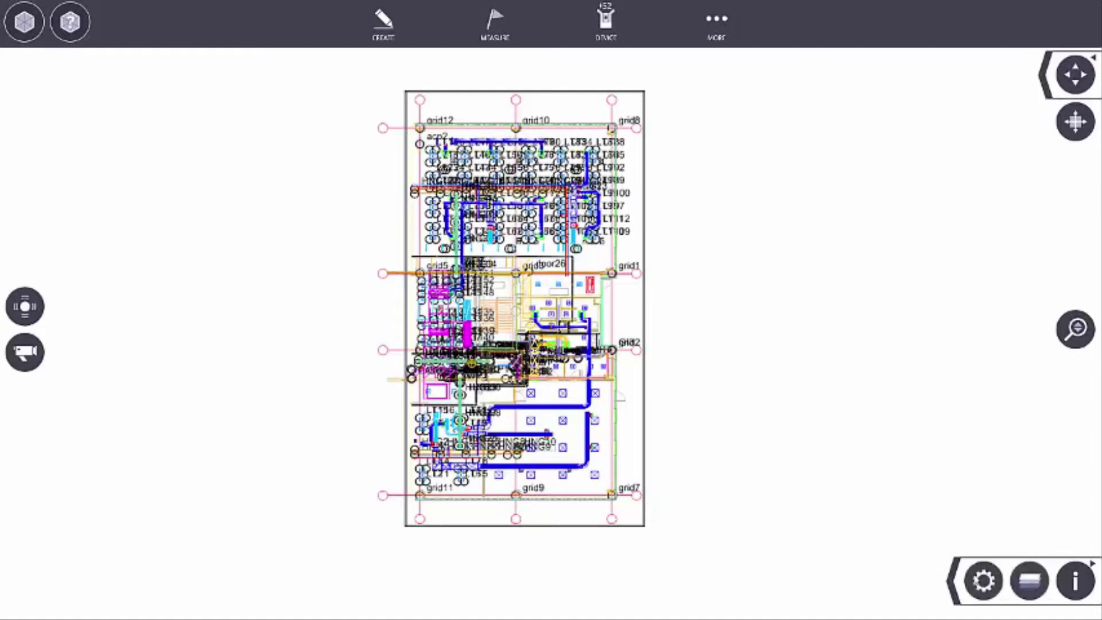
click(955, 583)
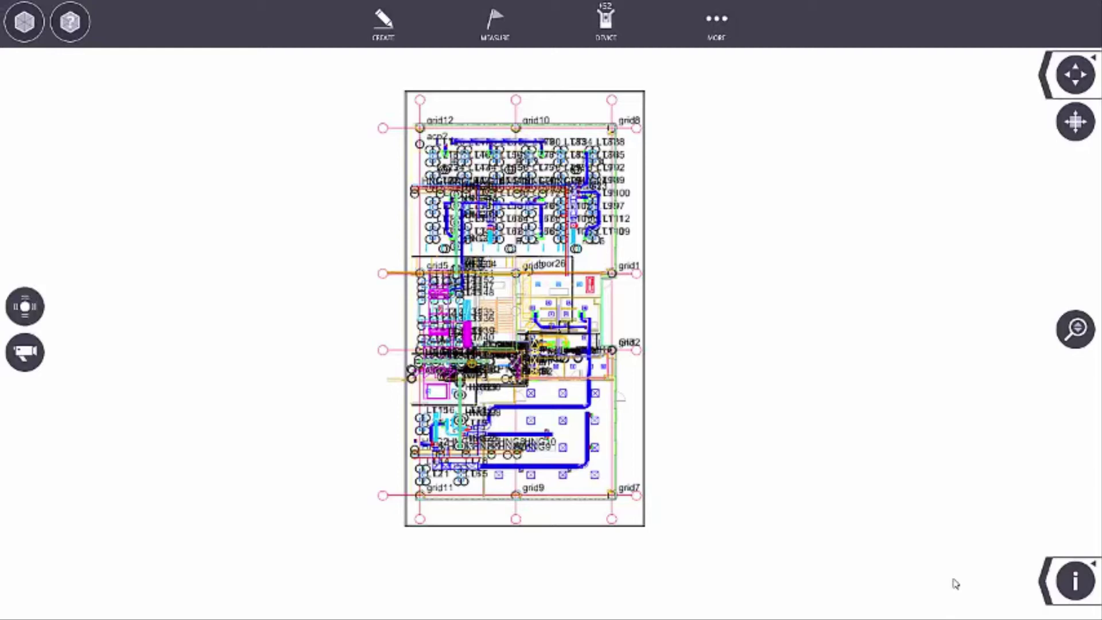
Step: Open the layer list and select the A_GRID layer to highlight its lines in the model
click(1044, 582)
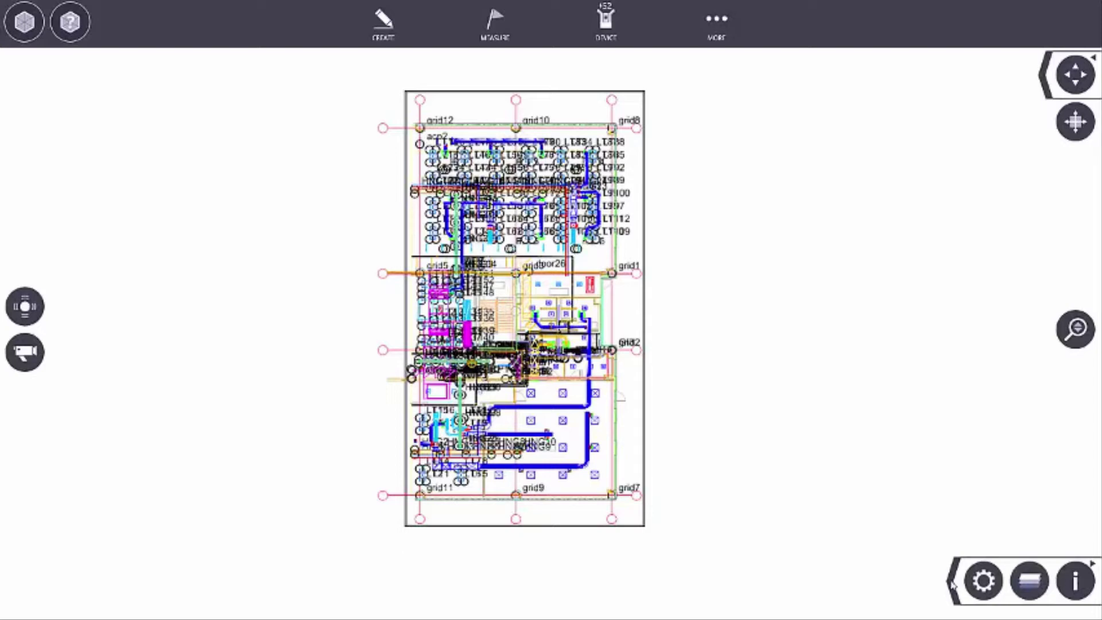
click(1030, 581)
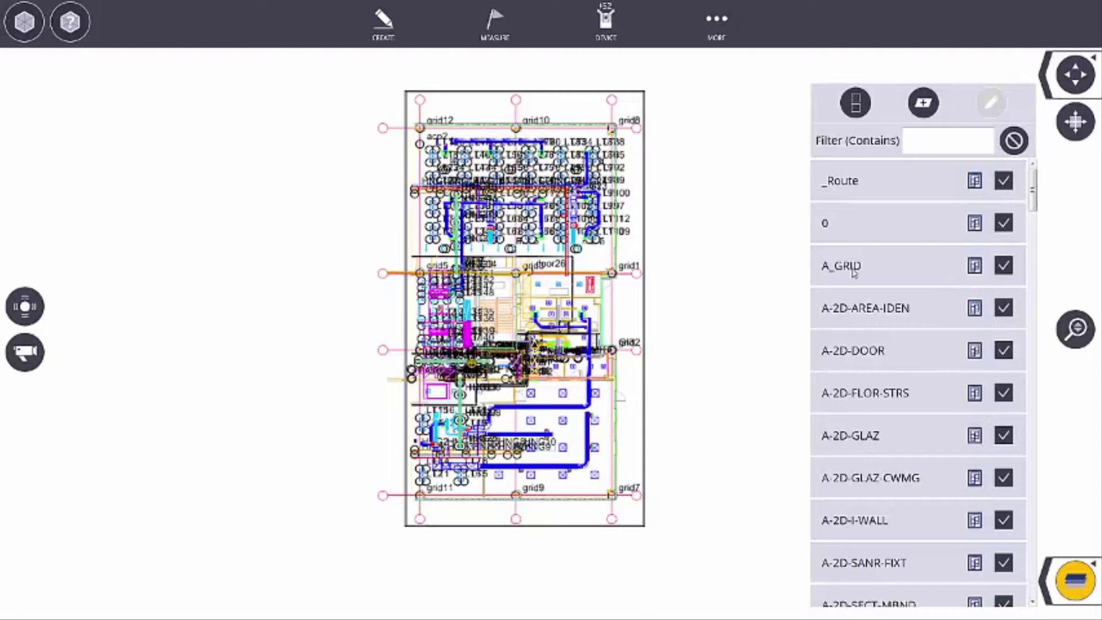
click(855, 274)
click(890, 269)
click(855, 267)
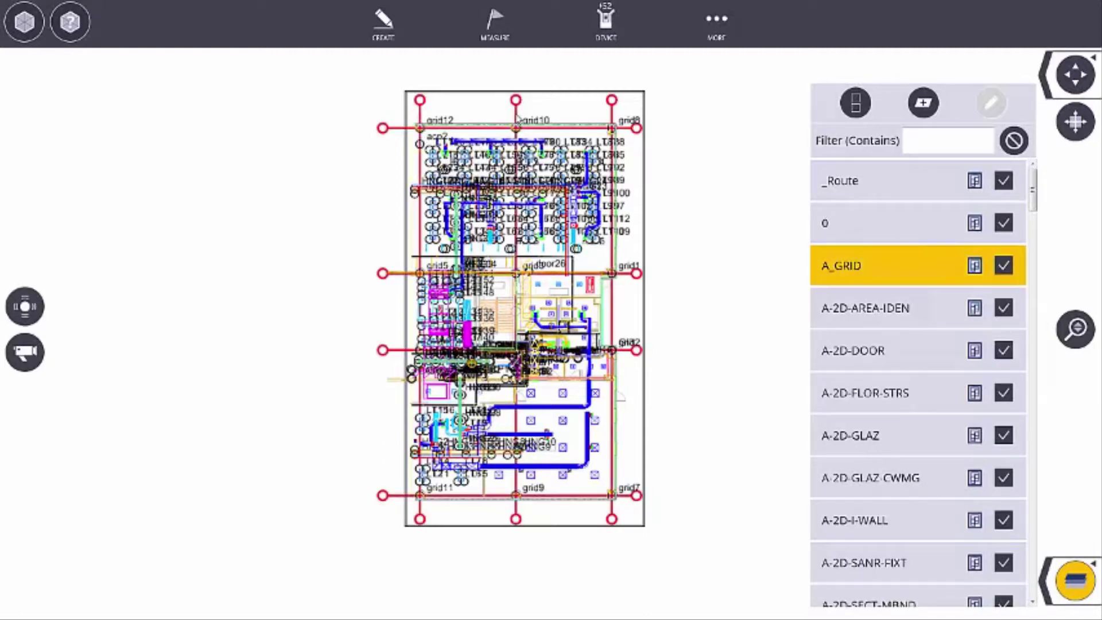
Step: Toggle the visibility of the A_GRID layer and temporarily isolate it from all other layers
click(1003, 269)
click(1003, 267)
click(855, 103)
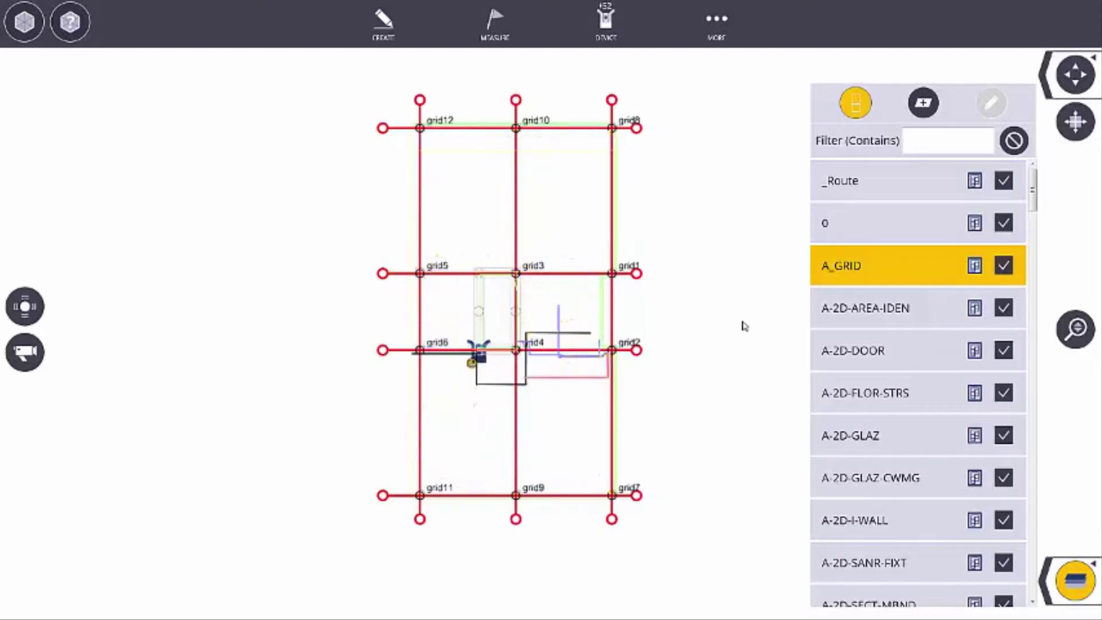
click(856, 104)
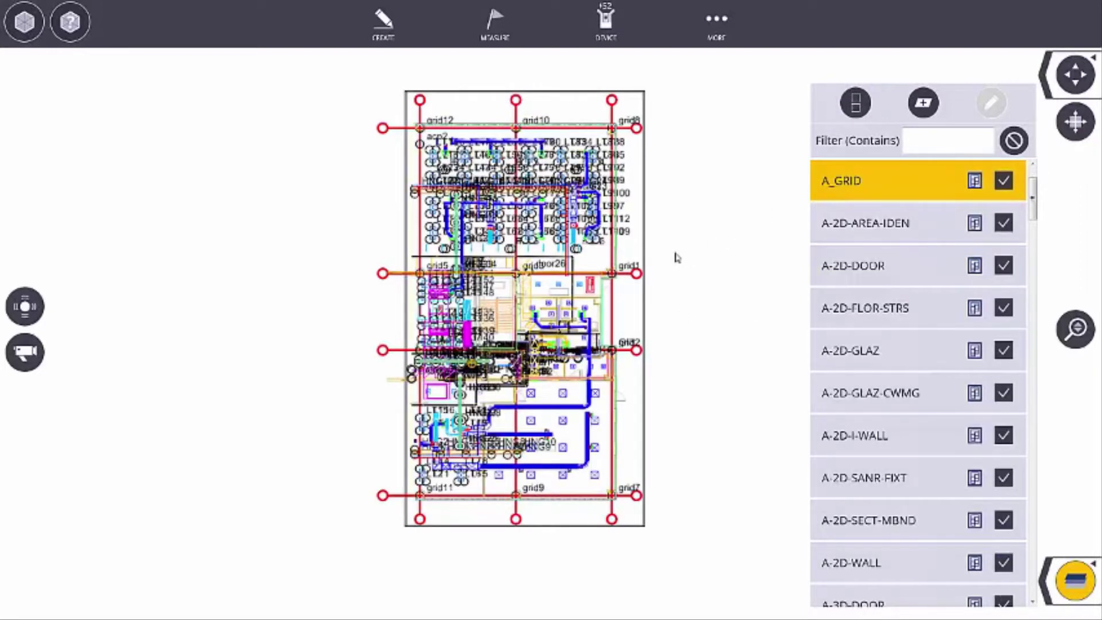
Step: Temporarily isolate A_GRID with A-2D-FLOR-STRS, A-2D-GLAZ-CWMG, A-2D-WALL and A-2D-I-WALL, restore all layers and clear the layer selection
click(897, 319)
click(902, 398)
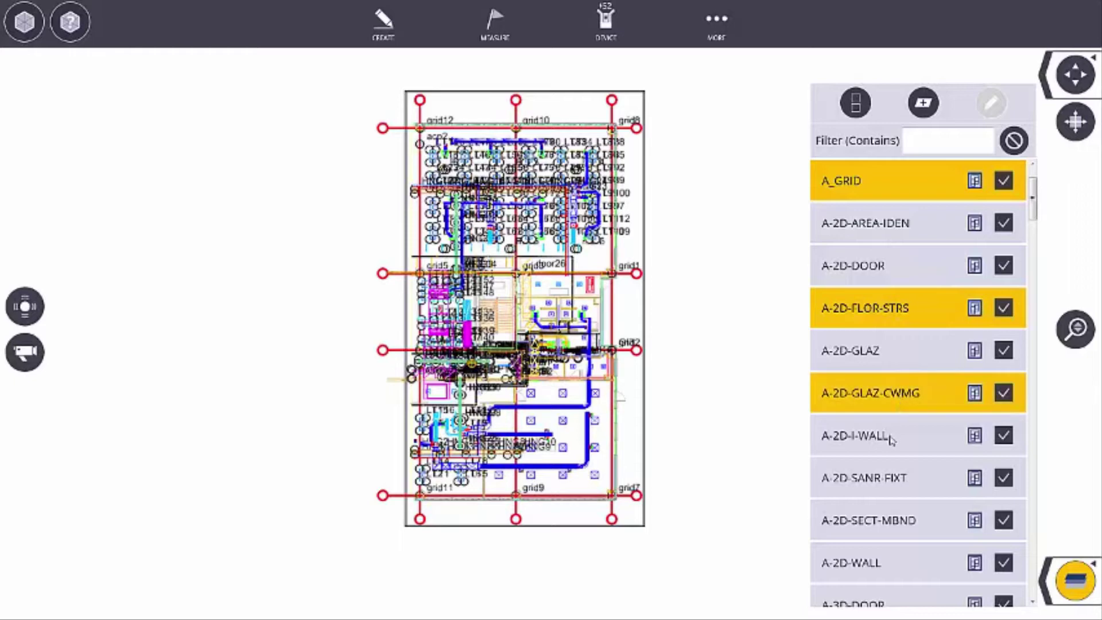
click(891, 568)
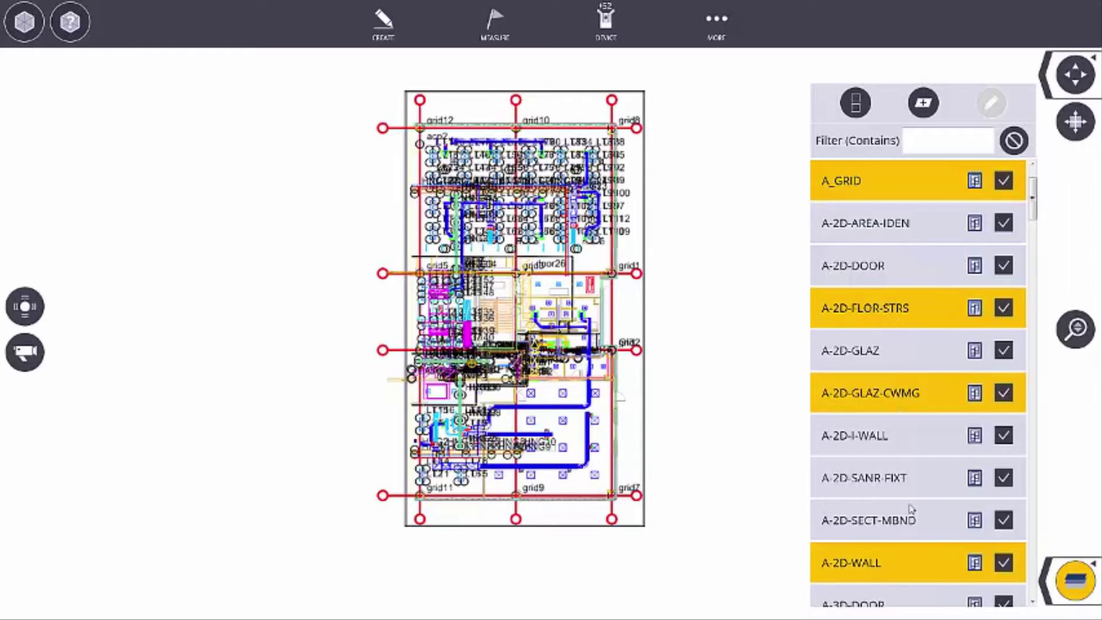
click(877, 443)
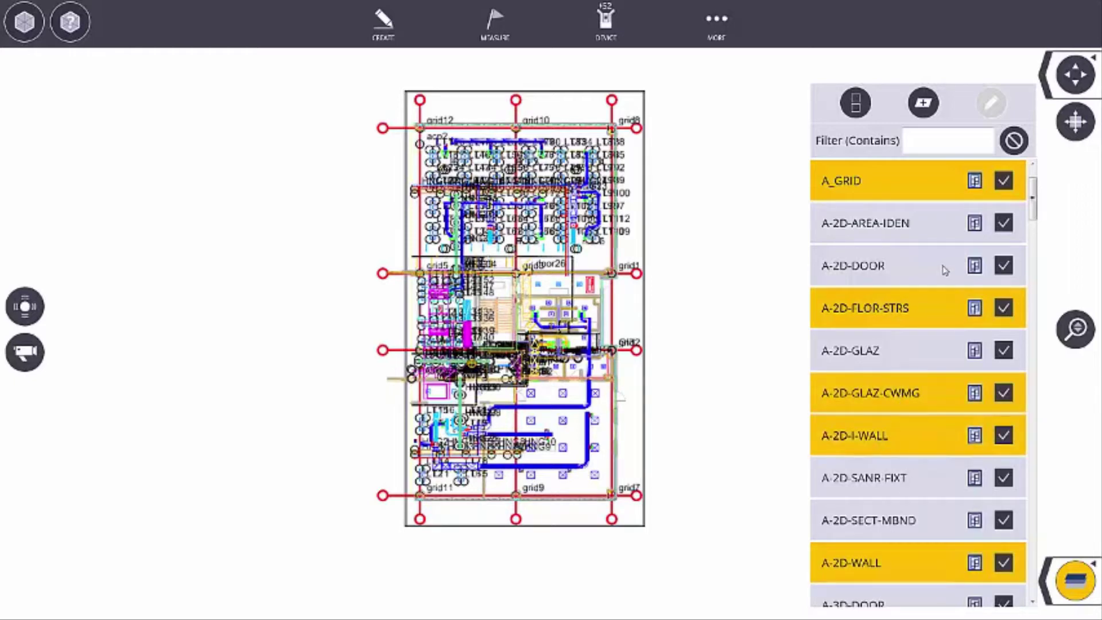
click(855, 103)
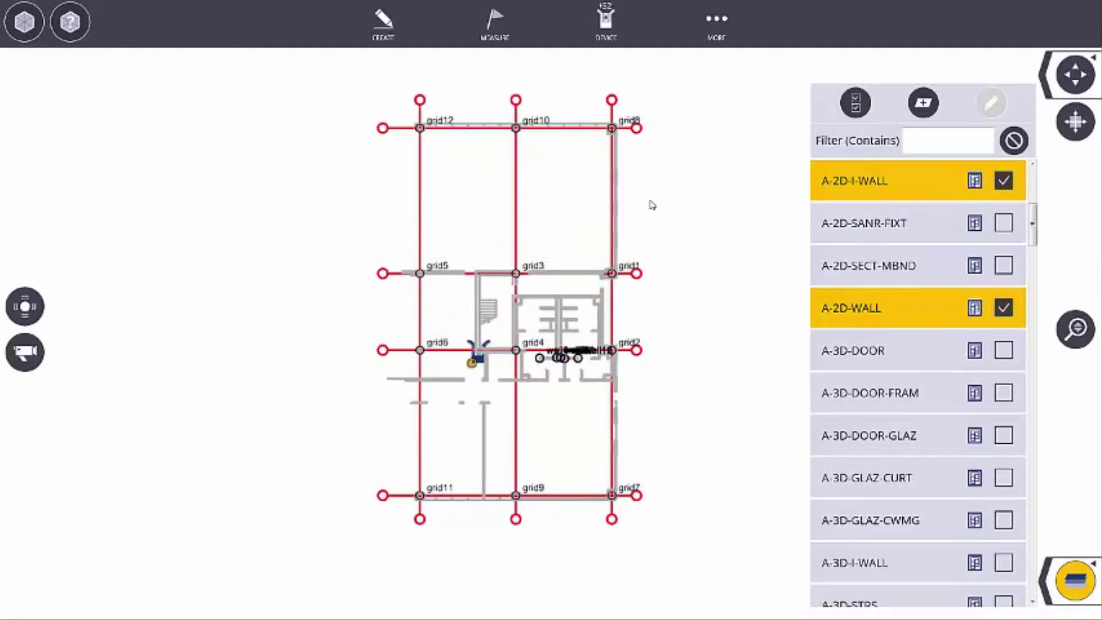
click(855, 103)
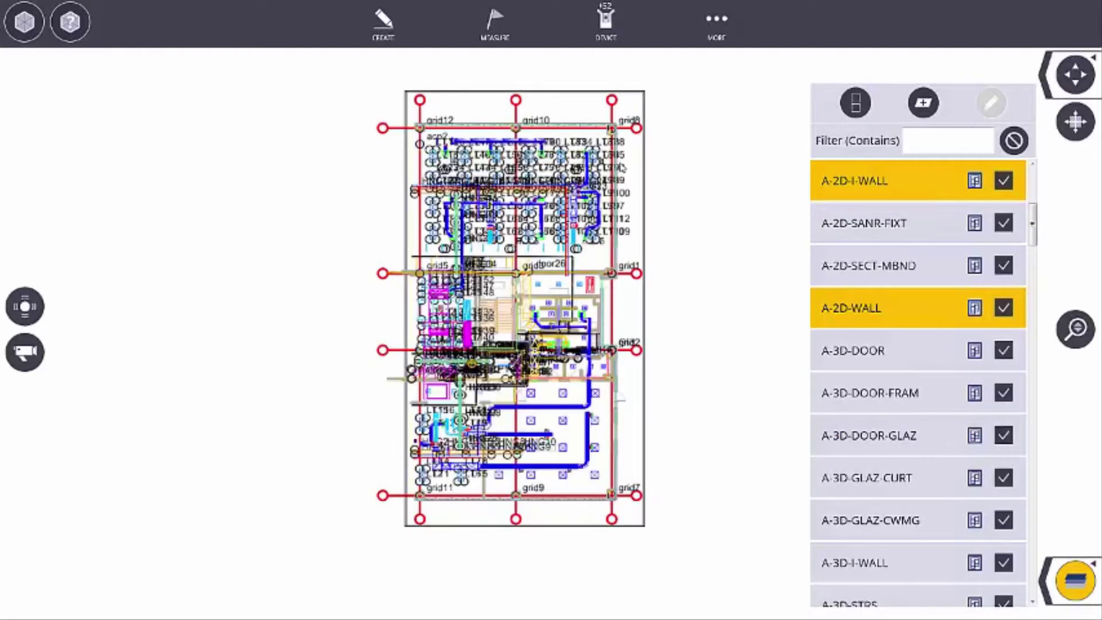
mouse_move(671, 201)
mouse_down()
mouse_move(713, 241)
mouse_move(762, 246)
mouse_up()
click(1012, 141)
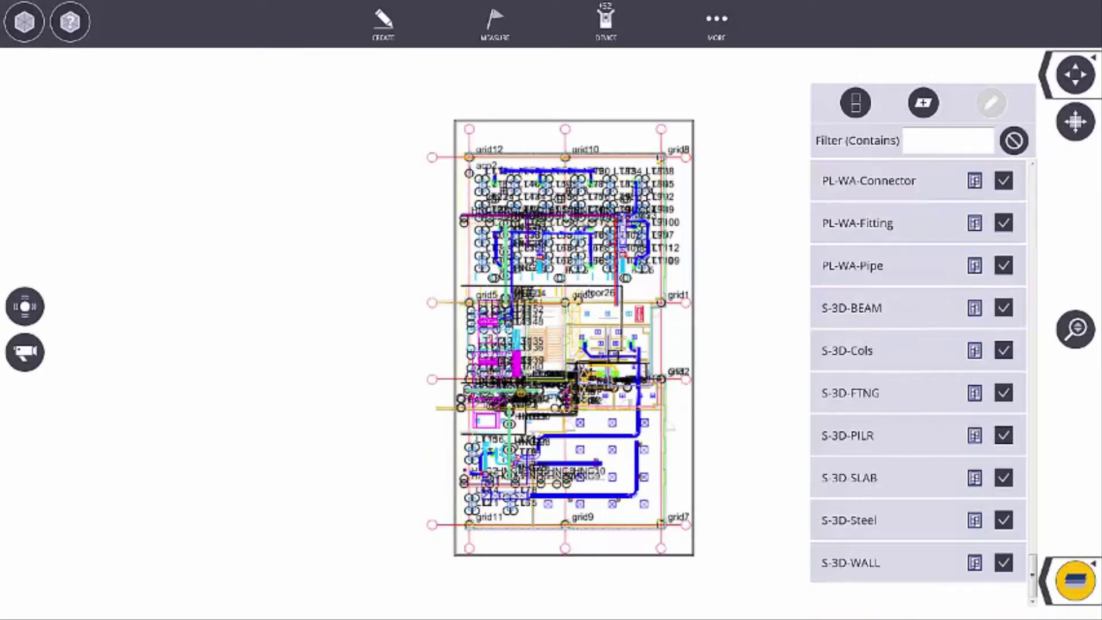
Step: Pick a gridline, an interior wall and the stairwell in the model to select their layers, and temporarily isolate those layers
drag(1075, 328, 1083, 181)
drag(691, 244, 576, 257)
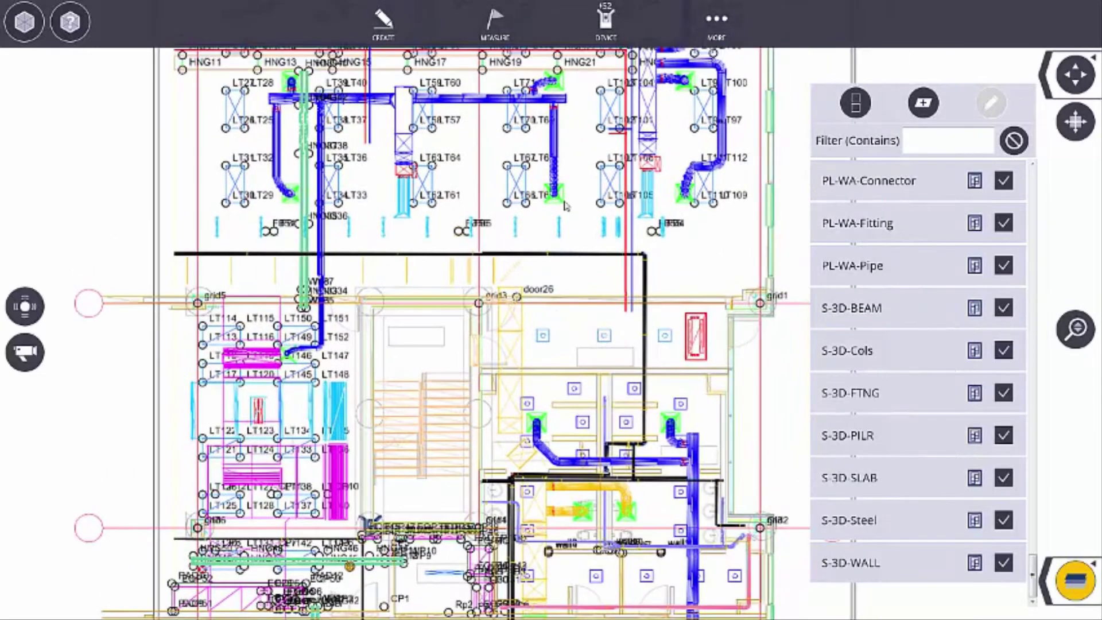
click(480, 199)
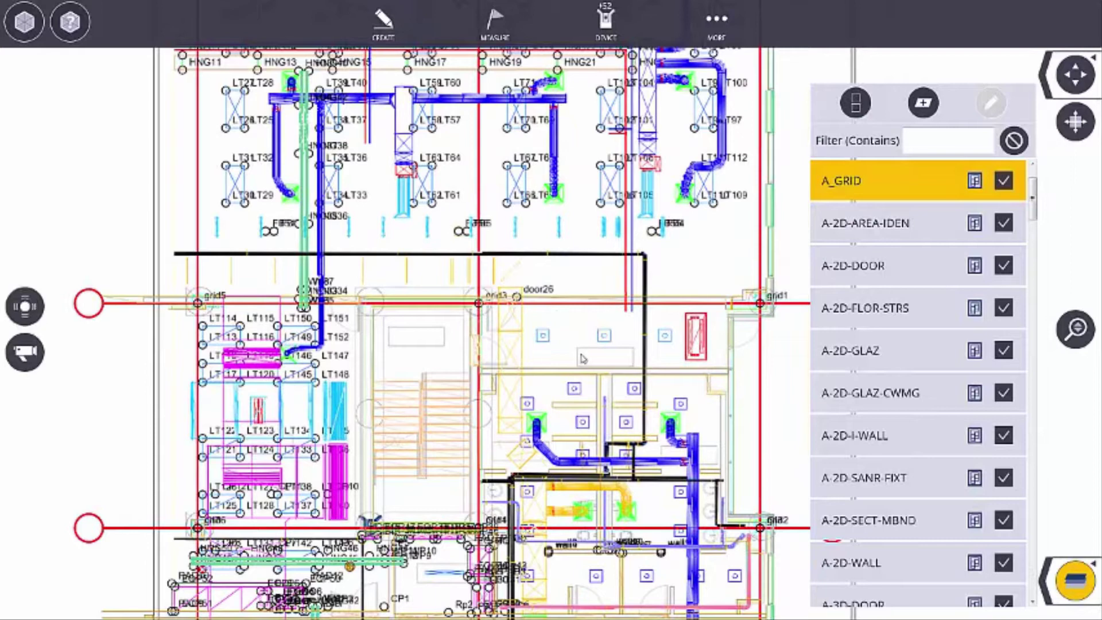
click(563, 377)
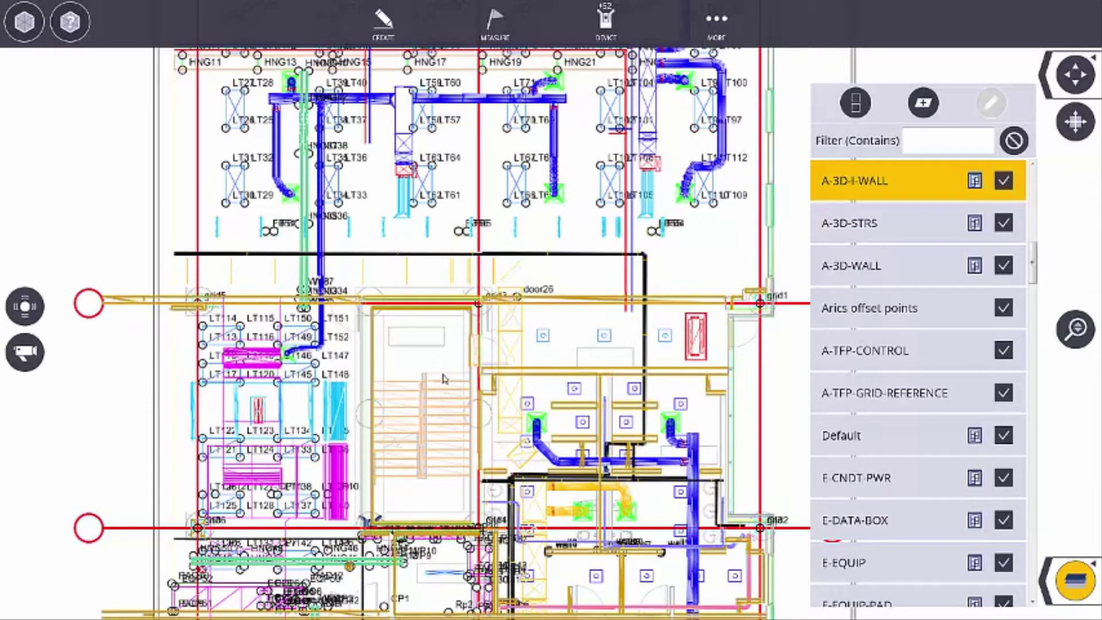
click(855, 102)
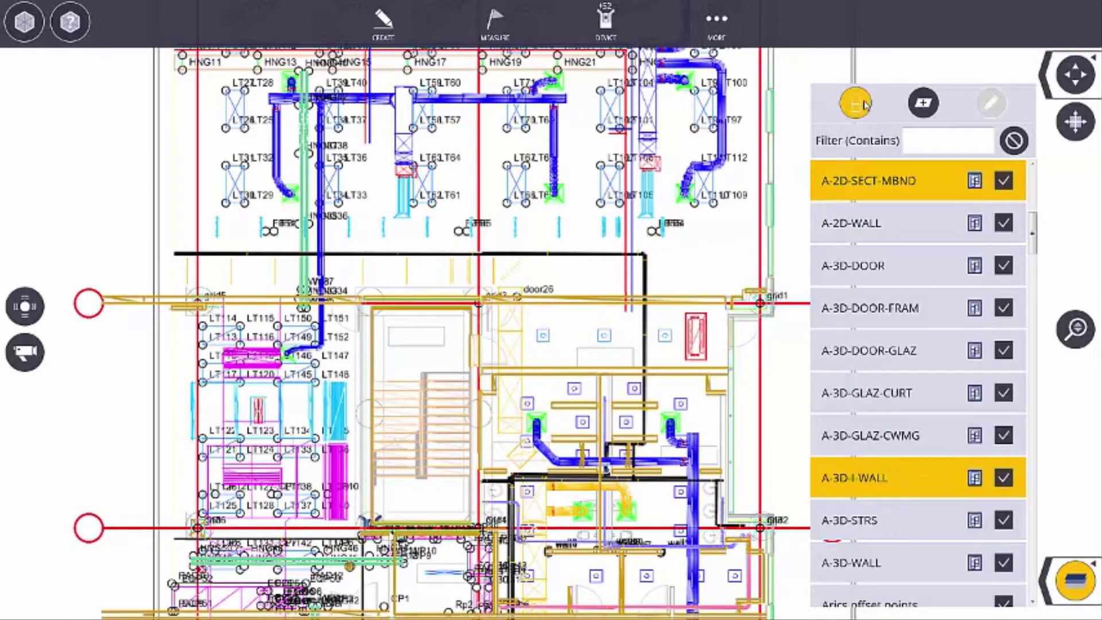
drag(393, 485, 350, 304)
click(855, 102)
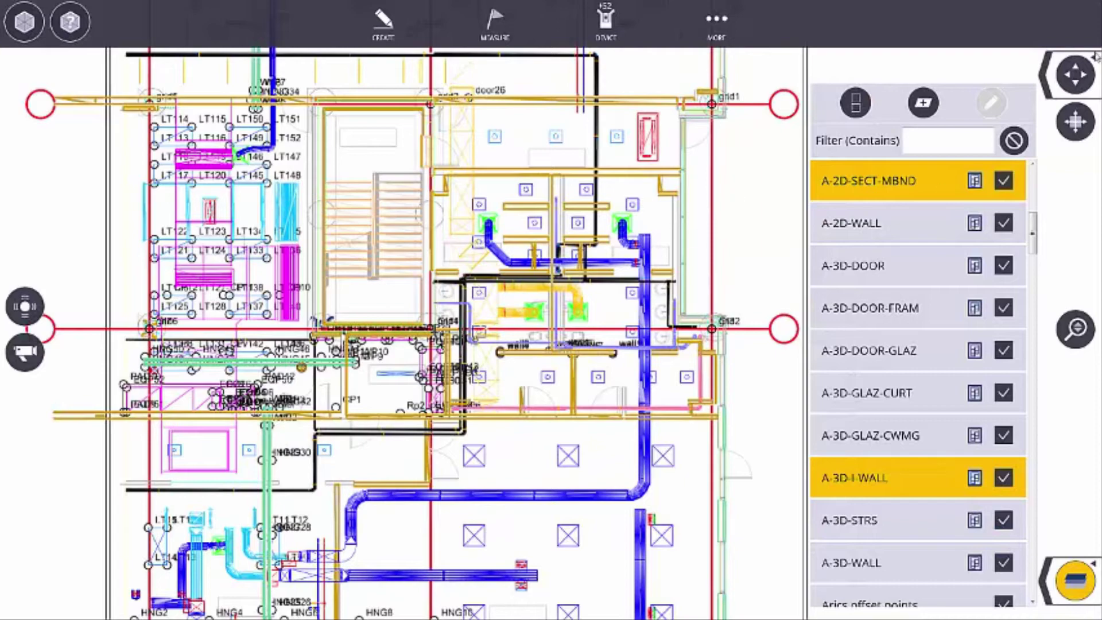
Step: Open the form for a new layer, cancel it and close the layer list
click(924, 104)
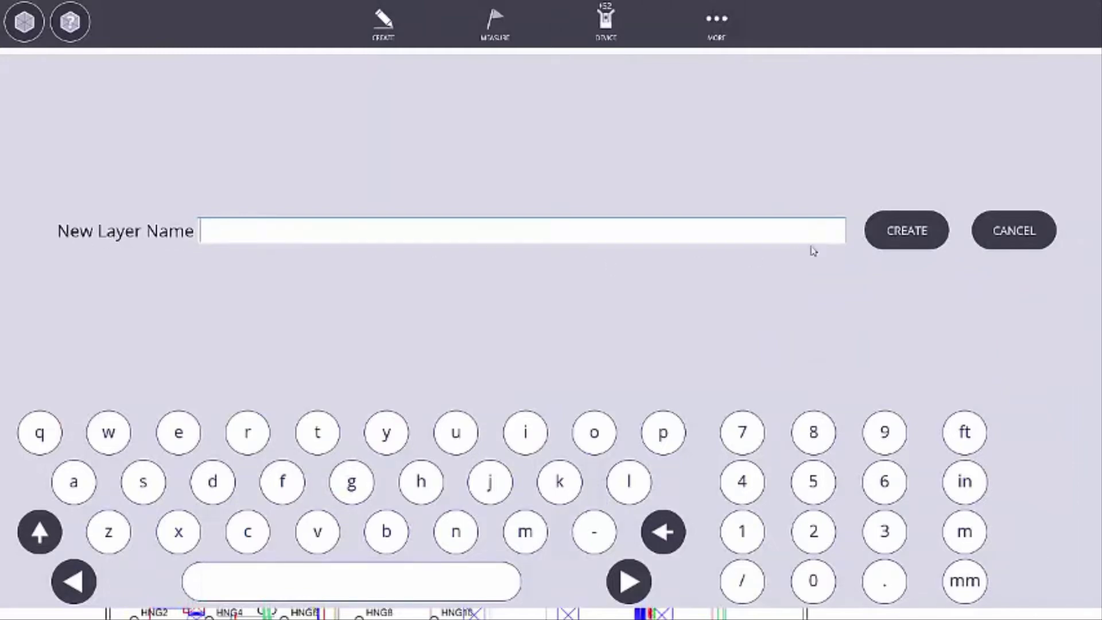
click(1010, 236)
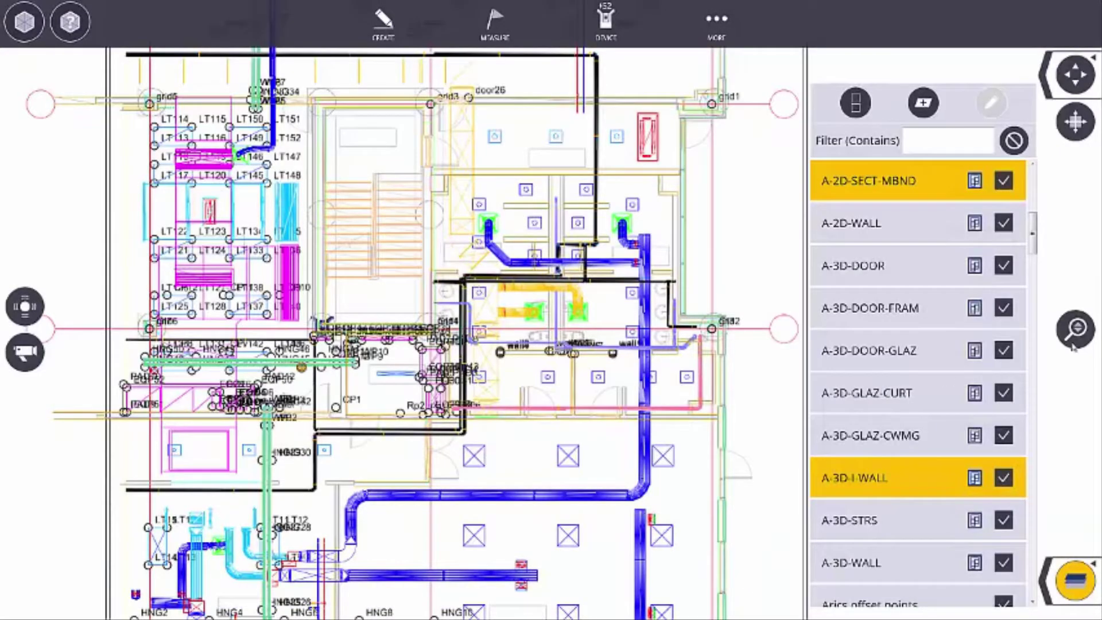
click(1075, 581)
Step: Display the point information for light point LT138
click(1042, 584)
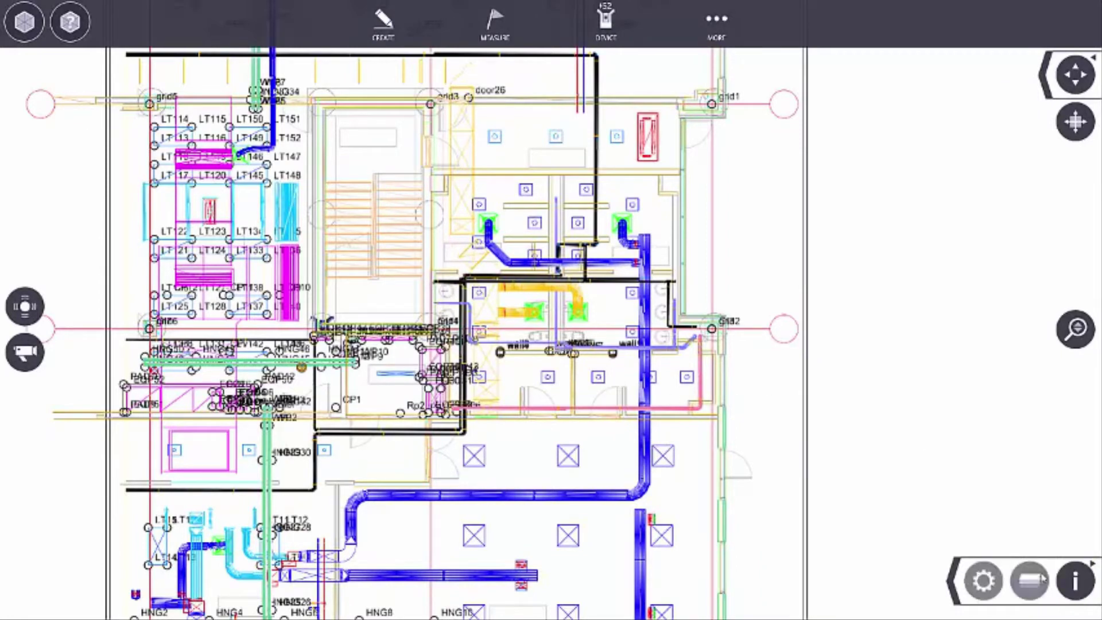
click(1075, 581)
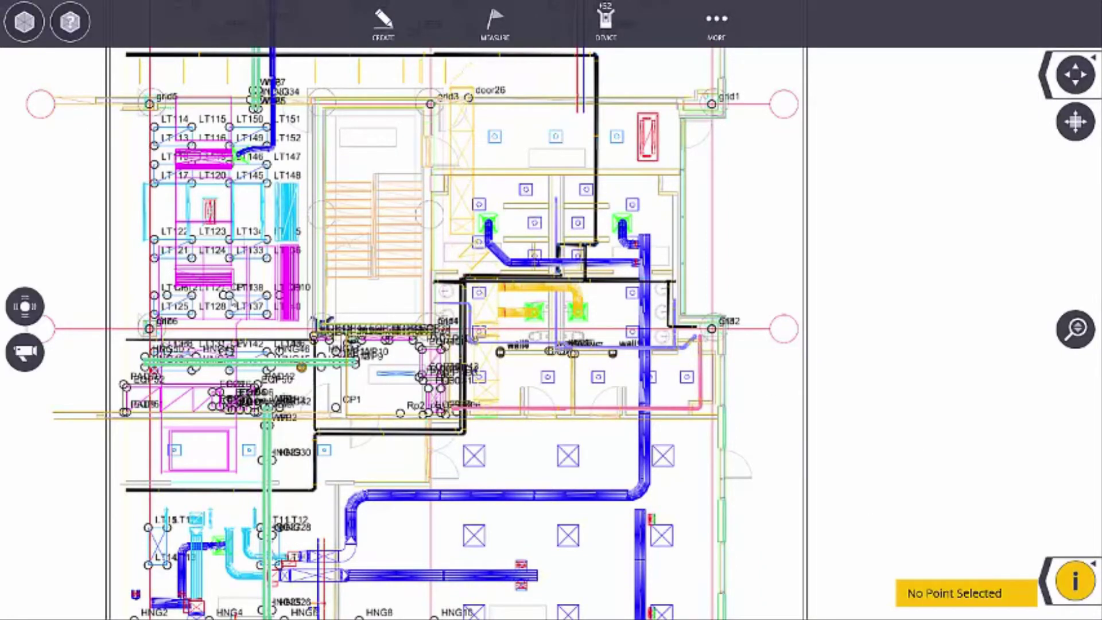
click(229, 296)
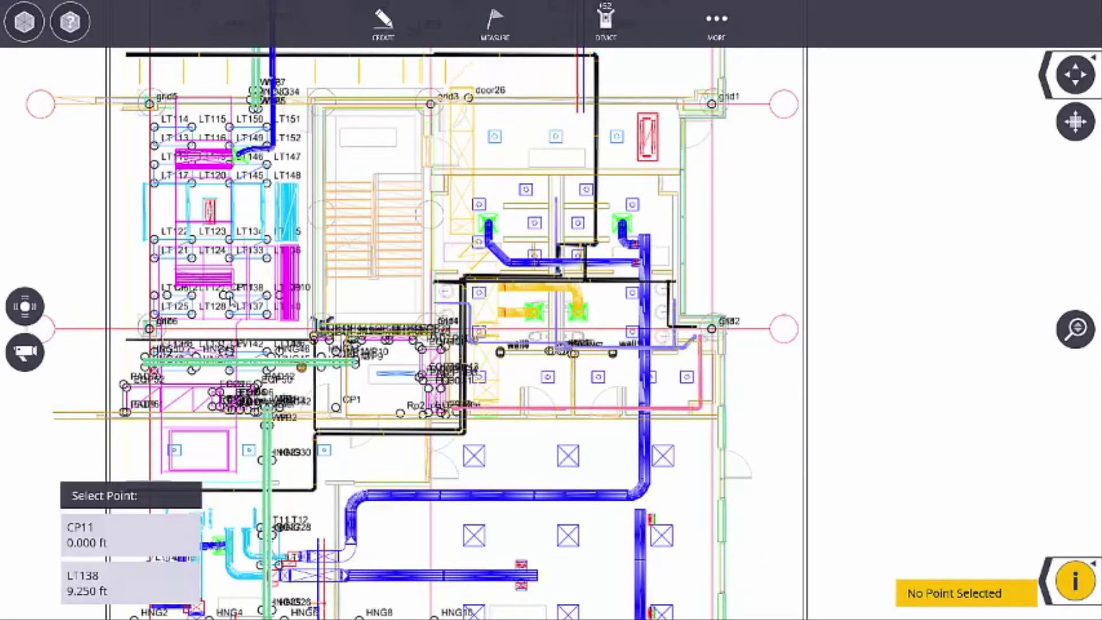
click(88, 586)
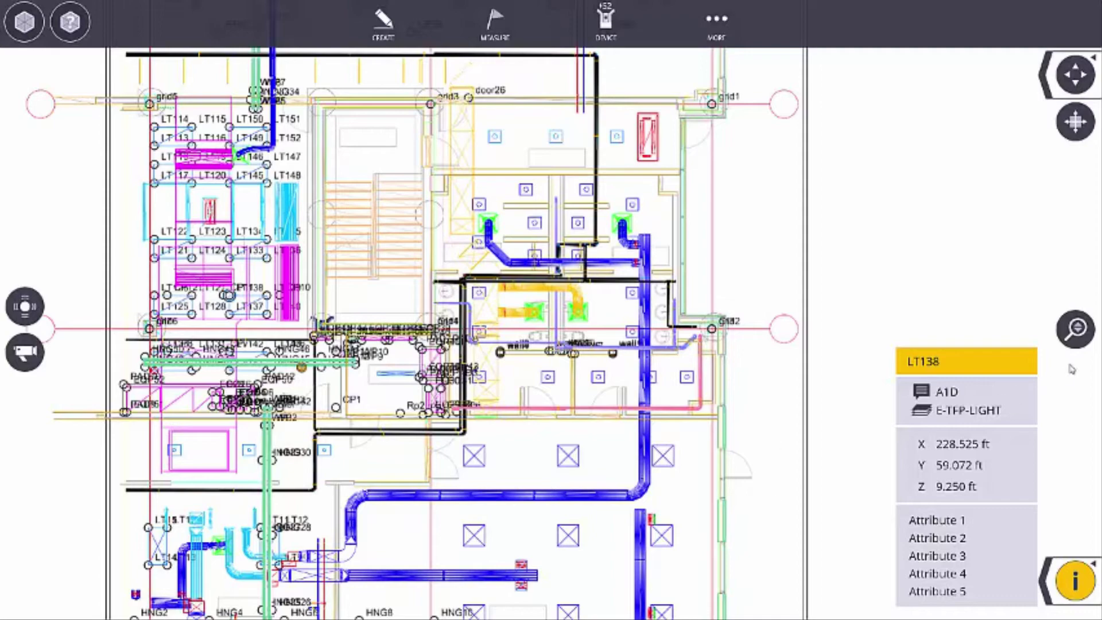
Step: Display the point information for floor sleeve point SLV3 in the electrical room
drag(1077, 323, 1078, 247)
drag(272, 487, 697, 293)
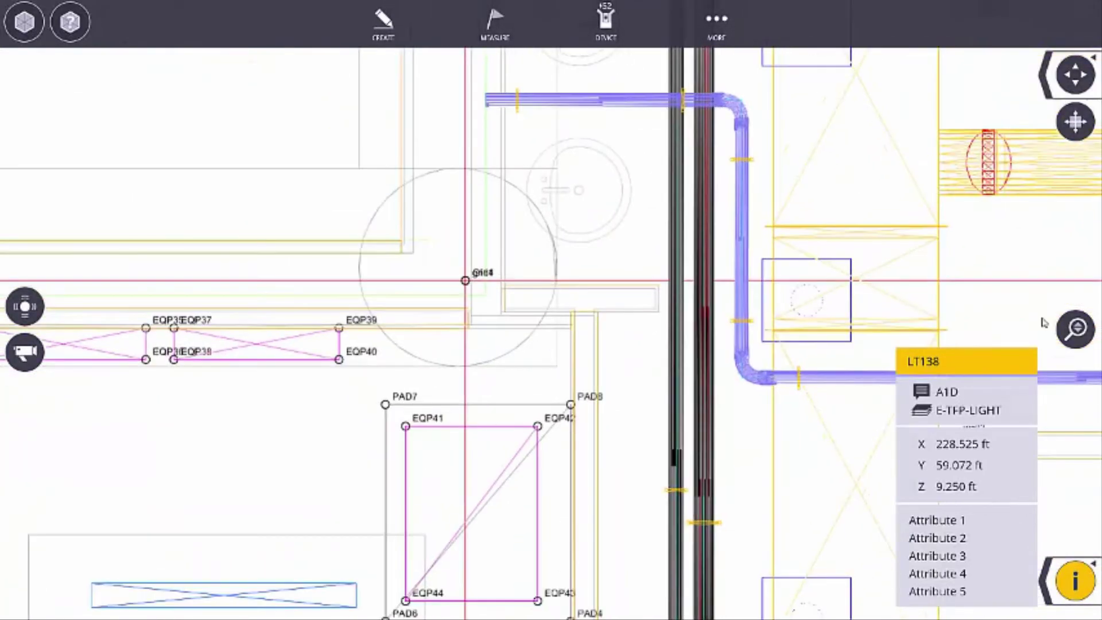
drag(1082, 330, 1082, 445)
mouse_move(530, 389)
mouse_down()
mouse_move(701, 265)
mouse_move(655, 373)
mouse_up()
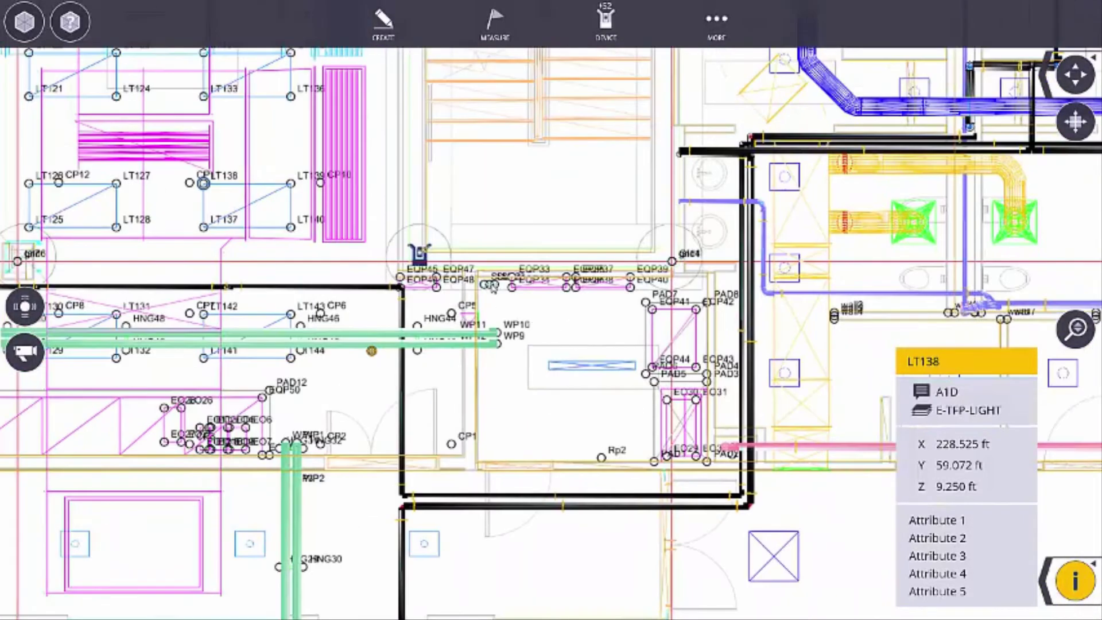
click(498, 343)
click(128, 487)
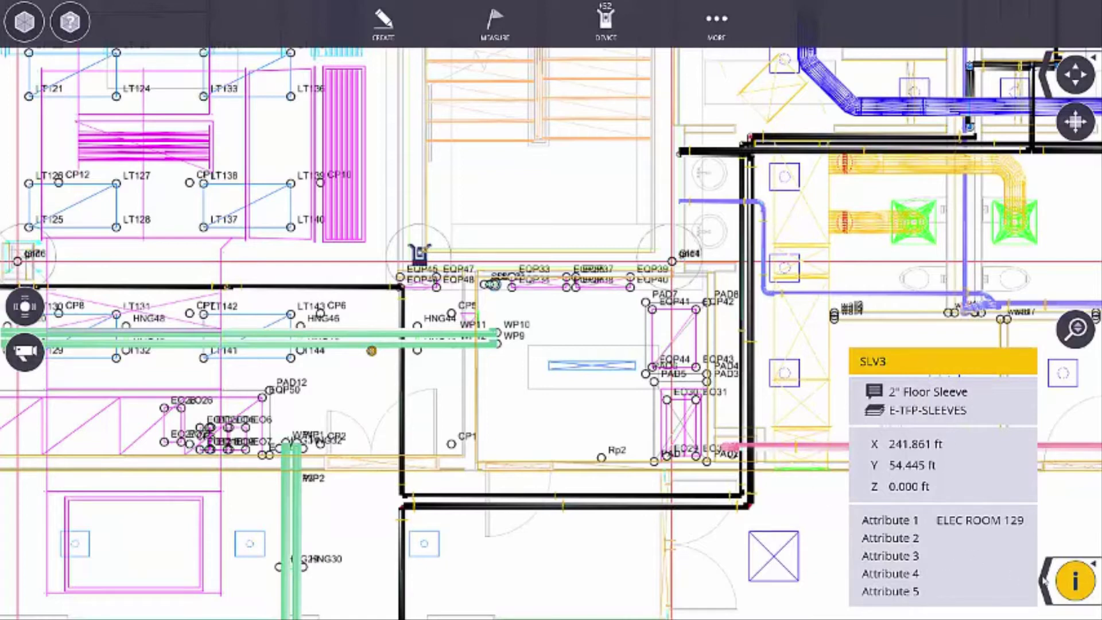
Step: Close the point information and open the display settings for the model view
click(1070, 583)
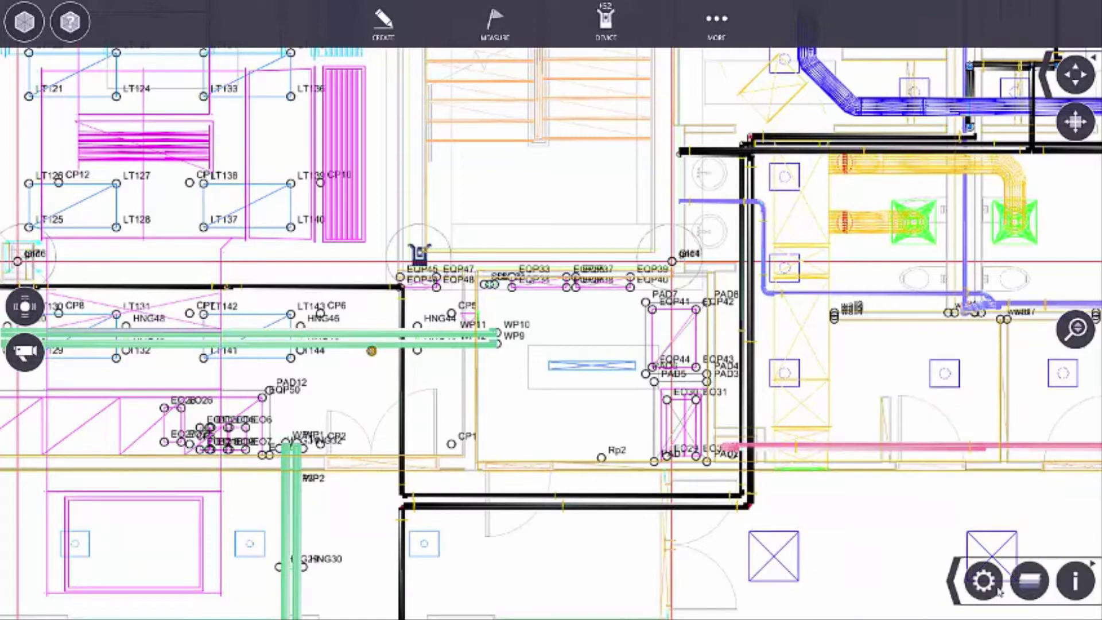
click(987, 583)
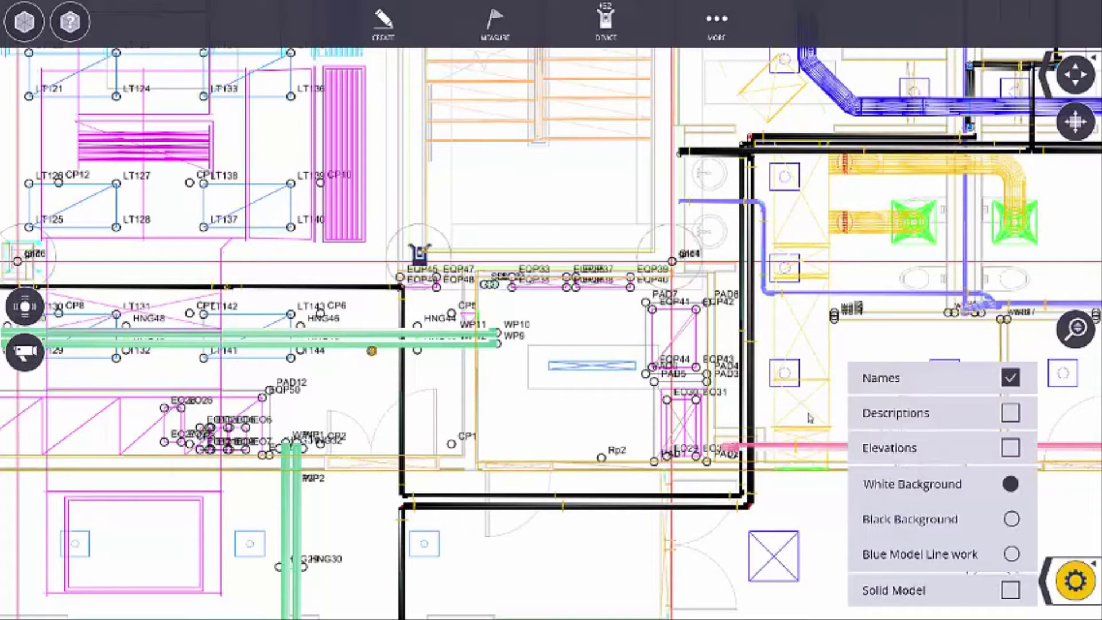
drag(565, 325, 524, 338)
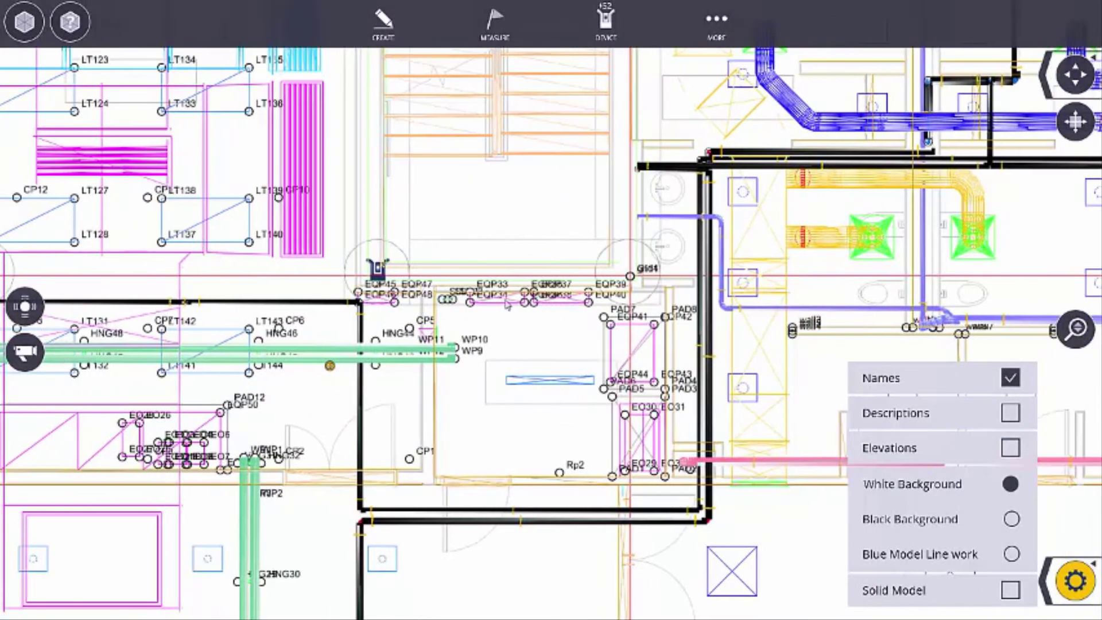
Step: Temporarily show the Descriptions and Elevations labels on the points and inspect them, leaving only Names displayed
click(1010, 413)
click(1010, 448)
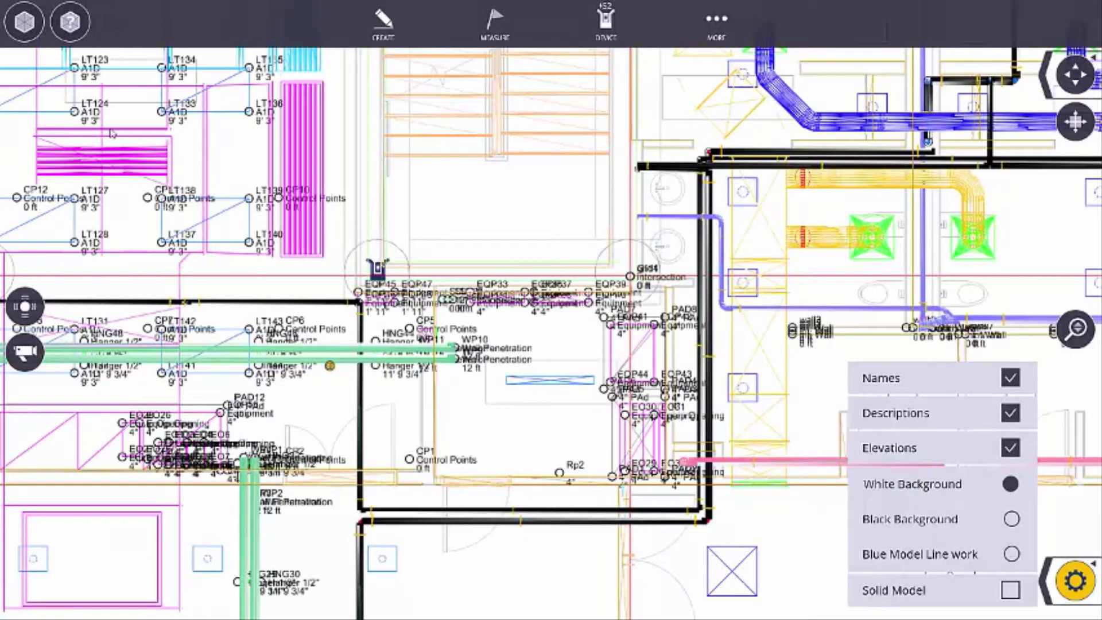
drag(1076, 332, 1071, 227)
drag(698, 313, 630, 311)
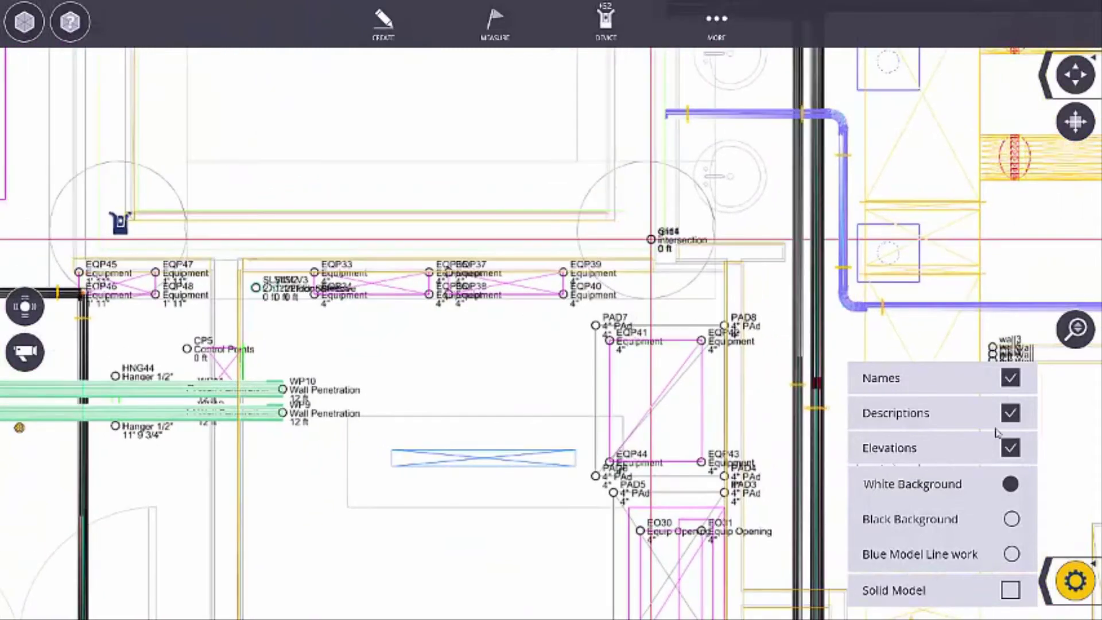
click(1010, 448)
click(1010, 413)
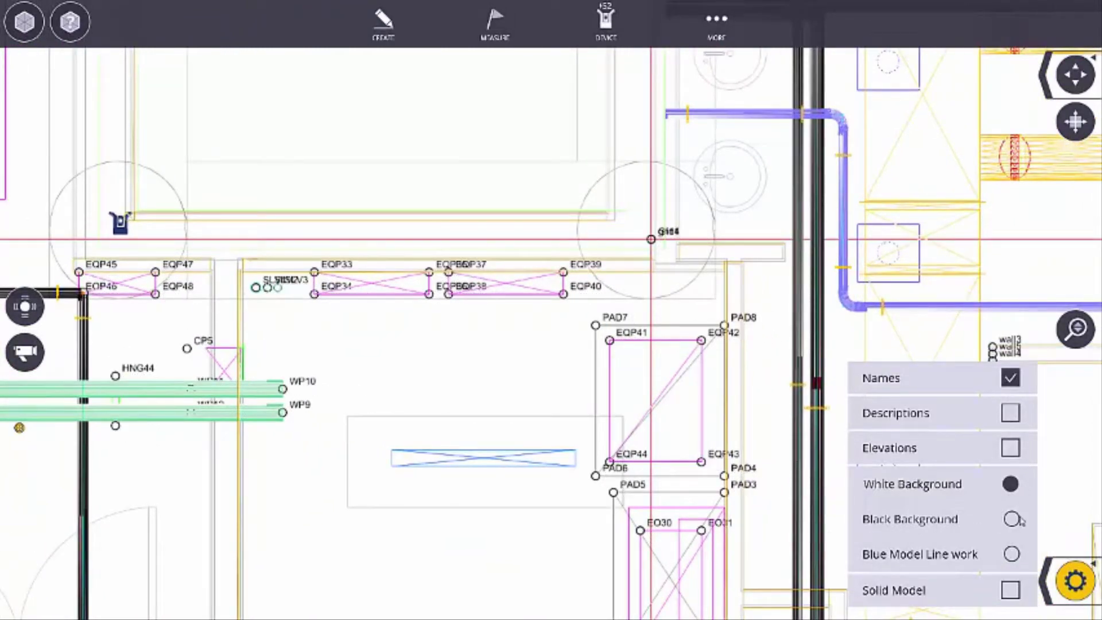
Step: Preview the model with the black background and as blue model line work, ending back on the white background
click(1012, 519)
drag(546, 416, 502, 305)
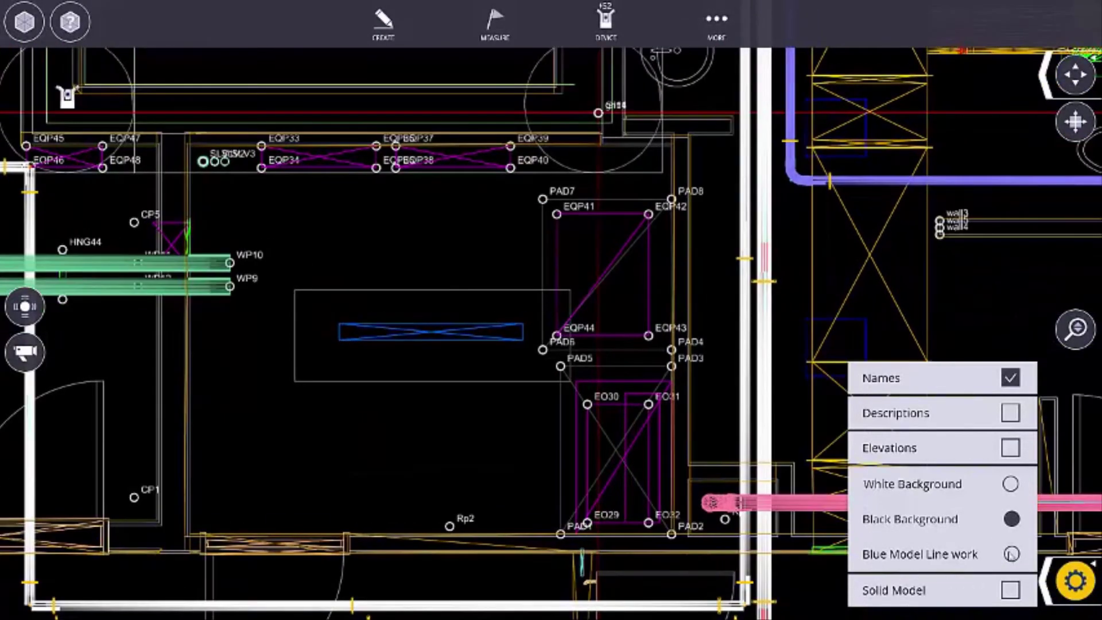
click(1011, 554)
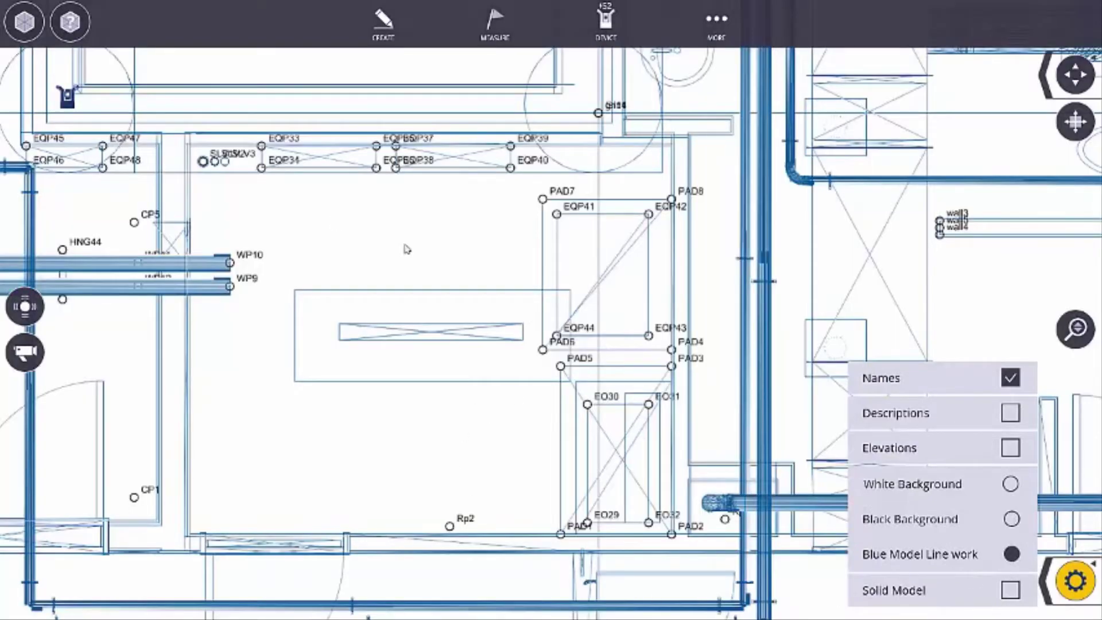
click(1012, 487)
drag(615, 313, 623, 254)
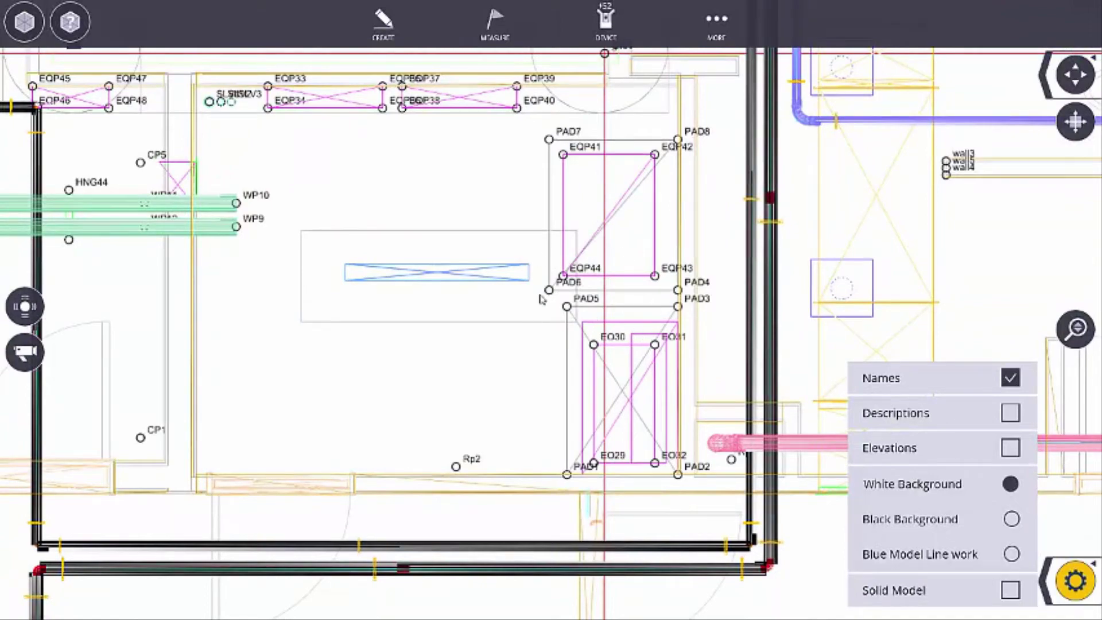
drag(596, 258, 537, 286)
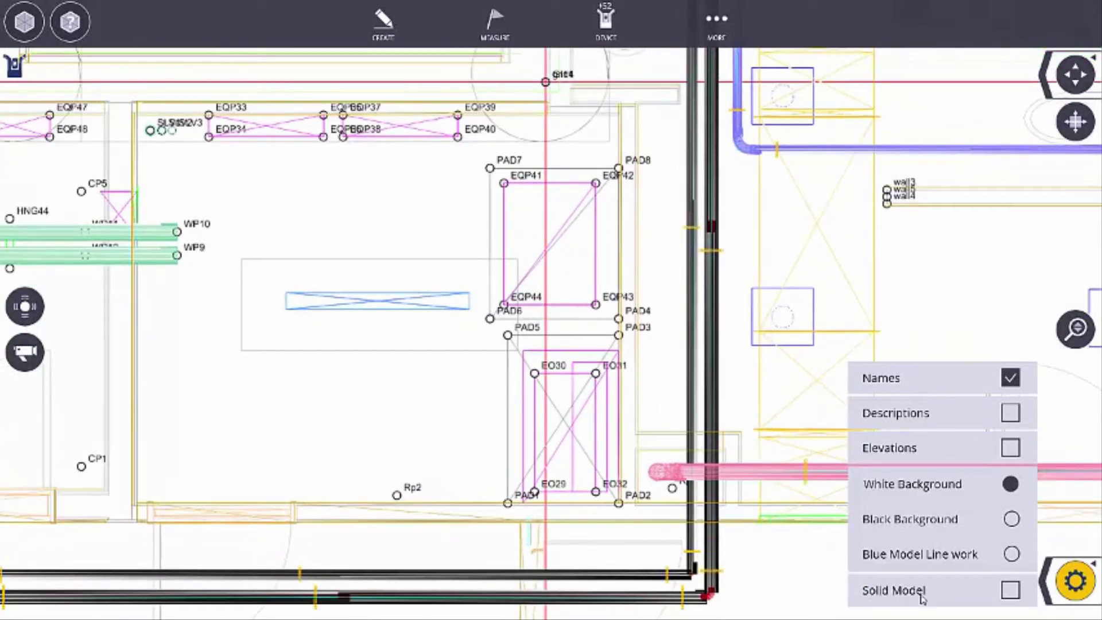
Step: Turn on the solid model display, look over a wider area of the floor and close the display settings
click(1010, 590)
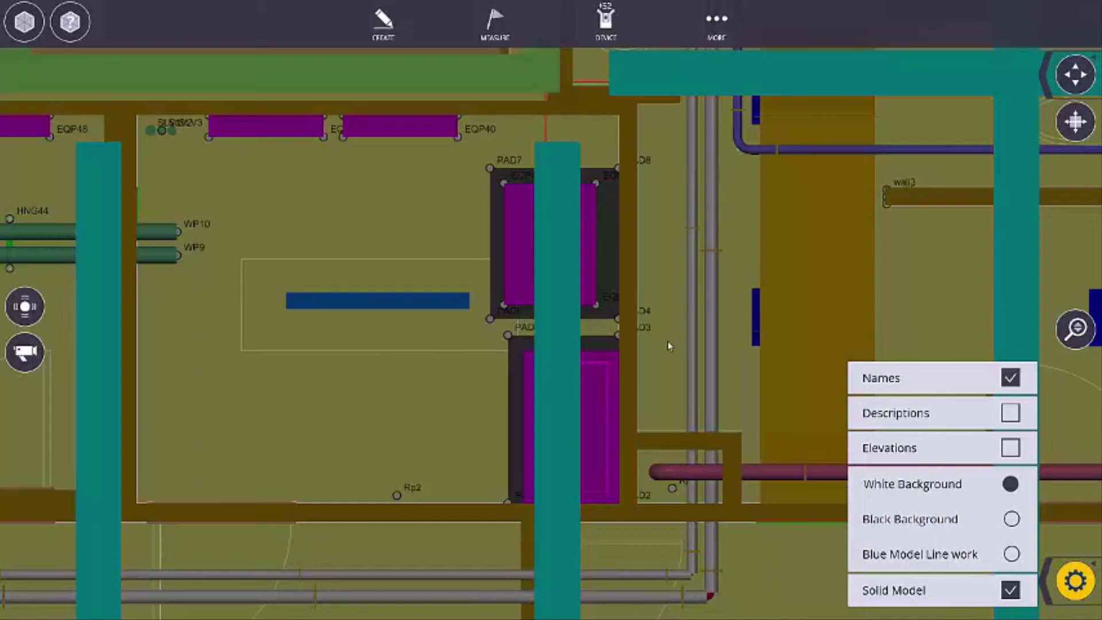
drag(666, 343, 698, 277)
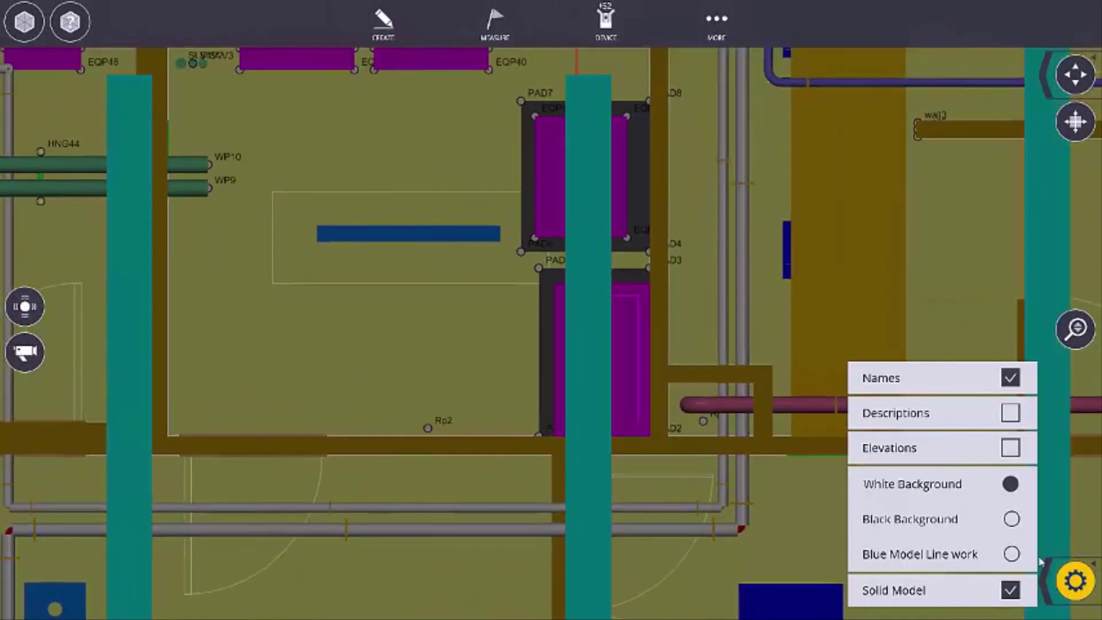
drag(1077, 336, 1073, 459)
drag(732, 369, 597, 324)
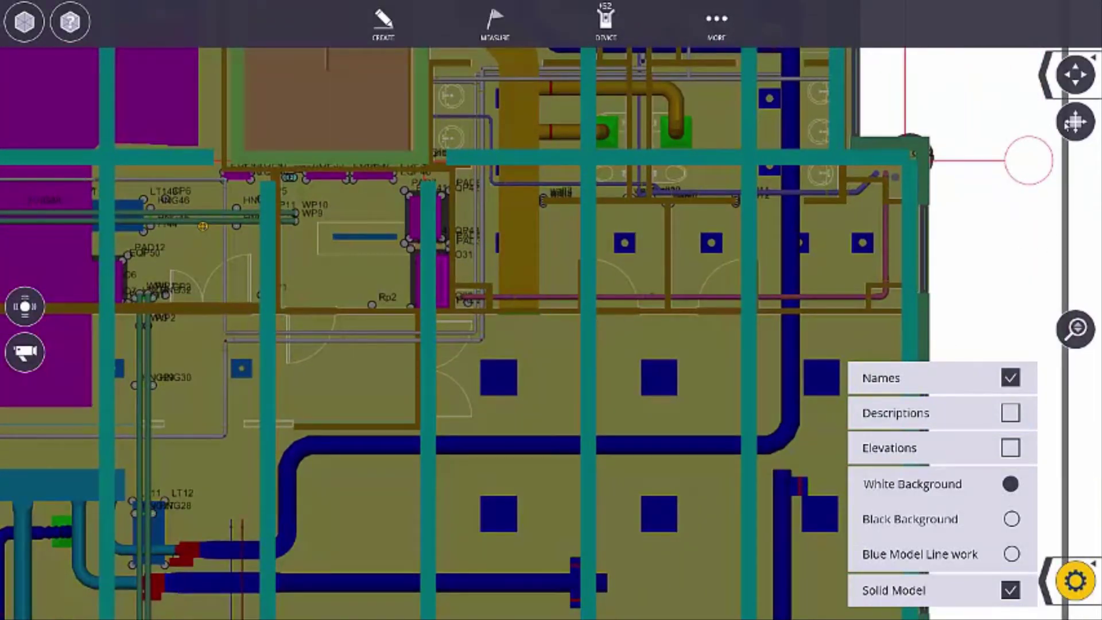
drag(655, 241, 671, 232)
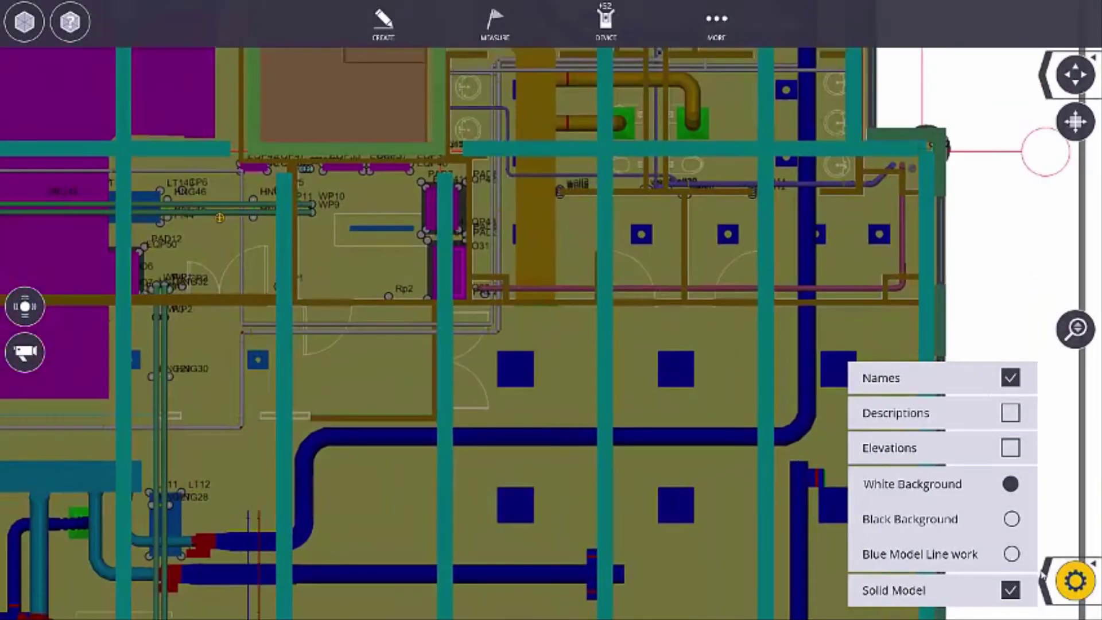
click(1049, 577)
Step: Orbit the solid model from the plan view into a tilted 3D view of the rooms and stairwell
drag(594, 182, 717, 217)
click(1075, 121)
drag(765, 395, 492, 238)
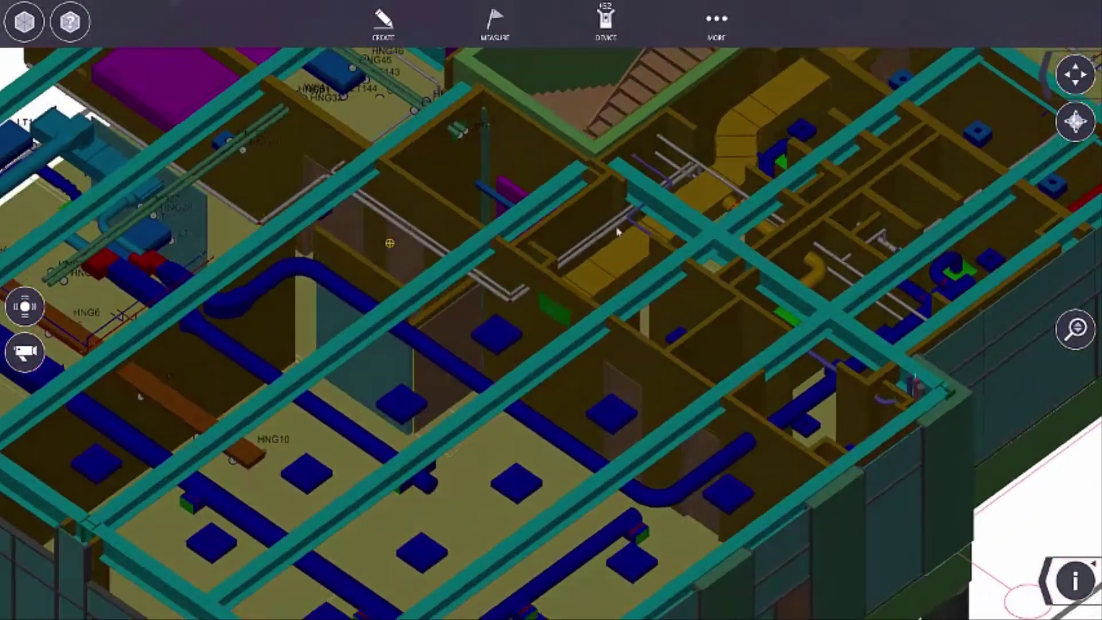
click(1075, 123)
drag(877, 154, 660, 283)
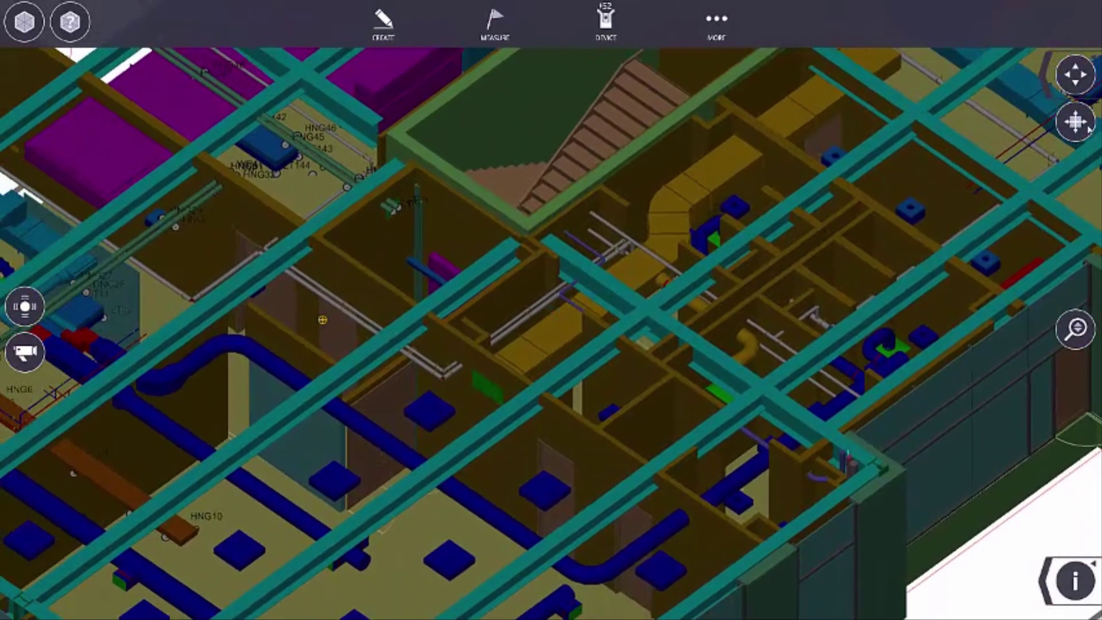
Step: Examine close up where the purple pipe meets the teal steel beam, and look over the surrounding rooms and ductwork
drag(1076, 327, 1075, 162)
drag(770, 216, 717, 325)
drag(1082, 325, 1079, 247)
drag(552, 280, 597, 327)
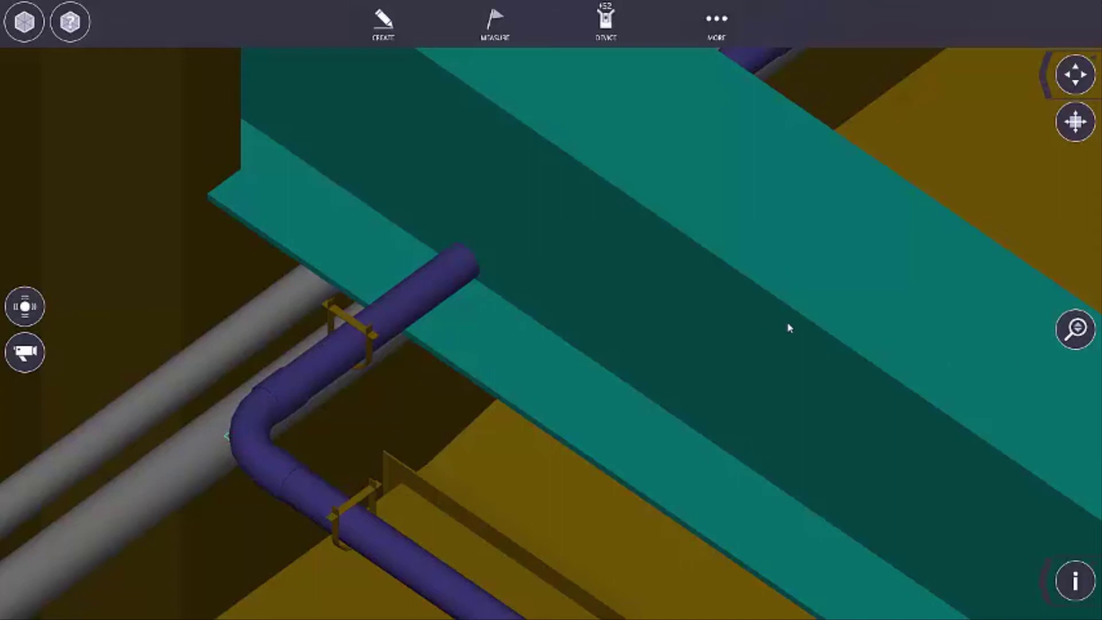
drag(1075, 327, 1077, 491)
drag(1074, 328, 1070, 427)
drag(568, 372, 834, 222)
drag(603, 307, 795, 454)
drag(450, 342, 494, 372)
drag(654, 271, 497, 440)
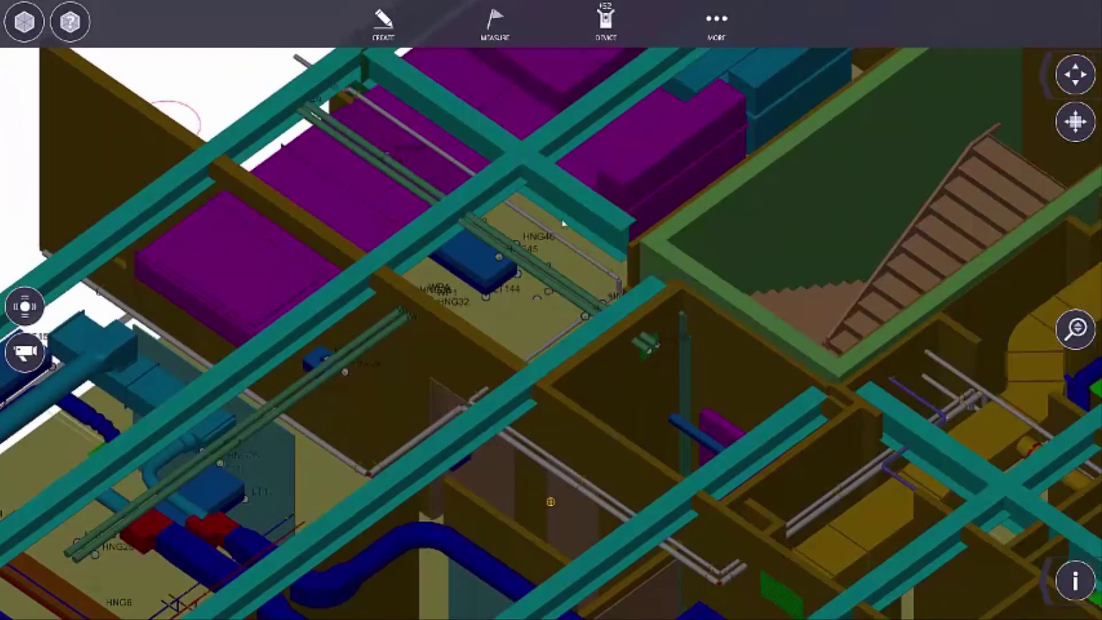
drag(664, 357, 625, 285)
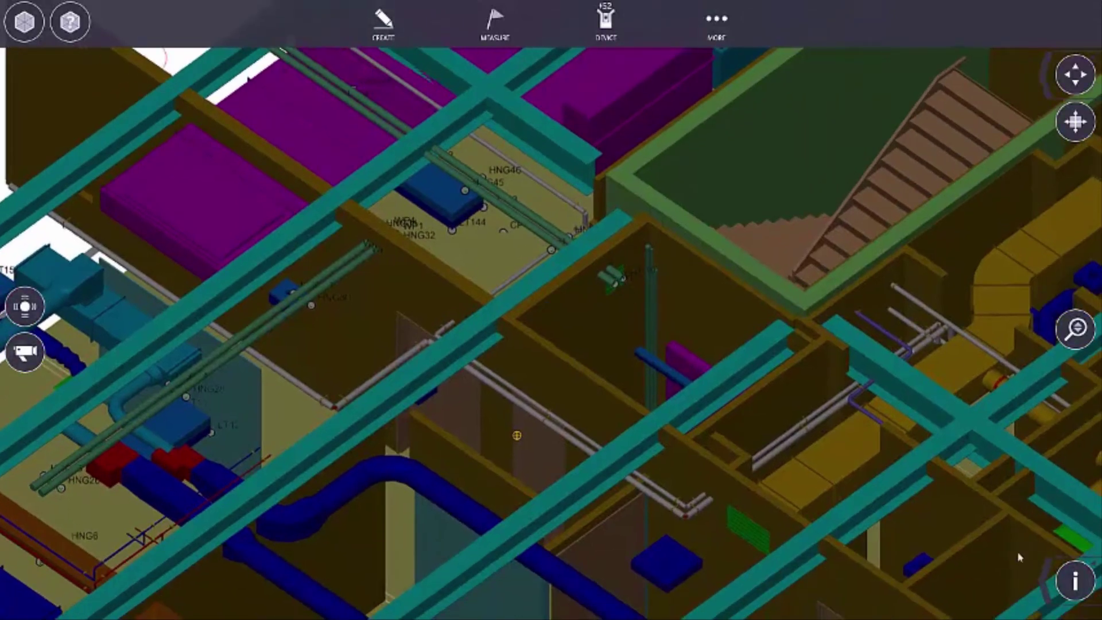
drag(808, 374, 666, 283)
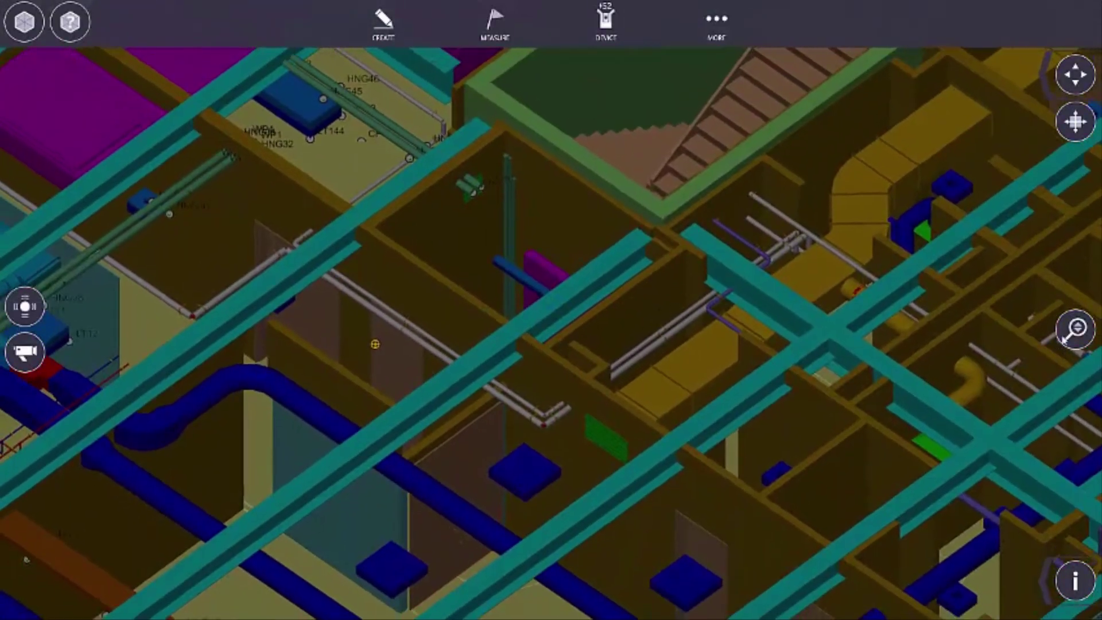
drag(1068, 336, 1070, 393)
drag(698, 348, 735, 331)
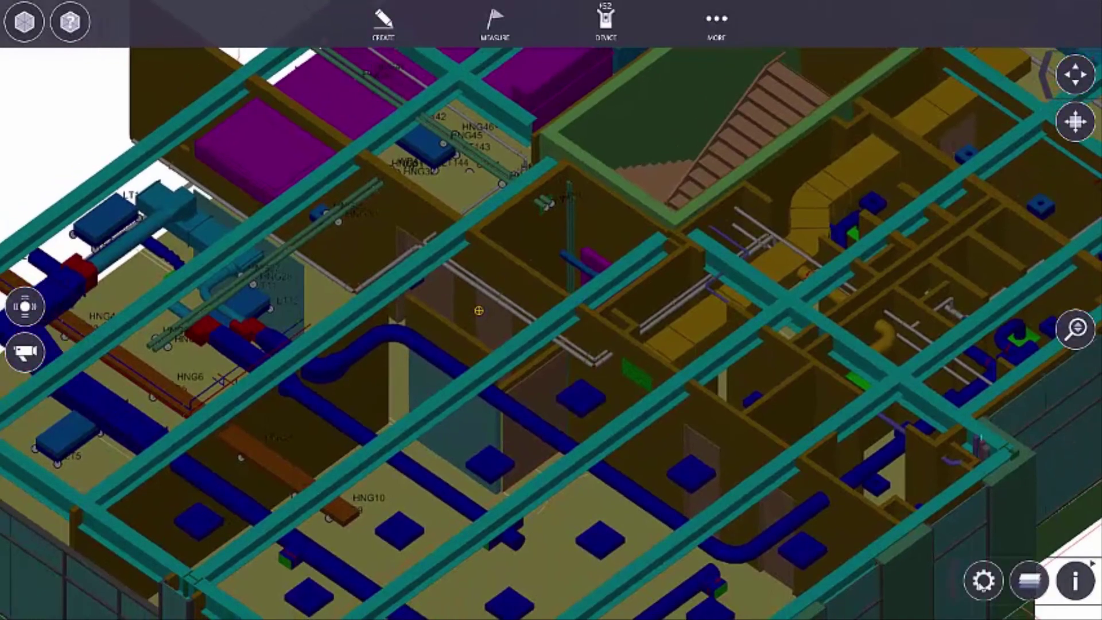
Step: Turn off the solid model display, inspect the 3D line work and close the display settings
click(982, 580)
click(1010, 589)
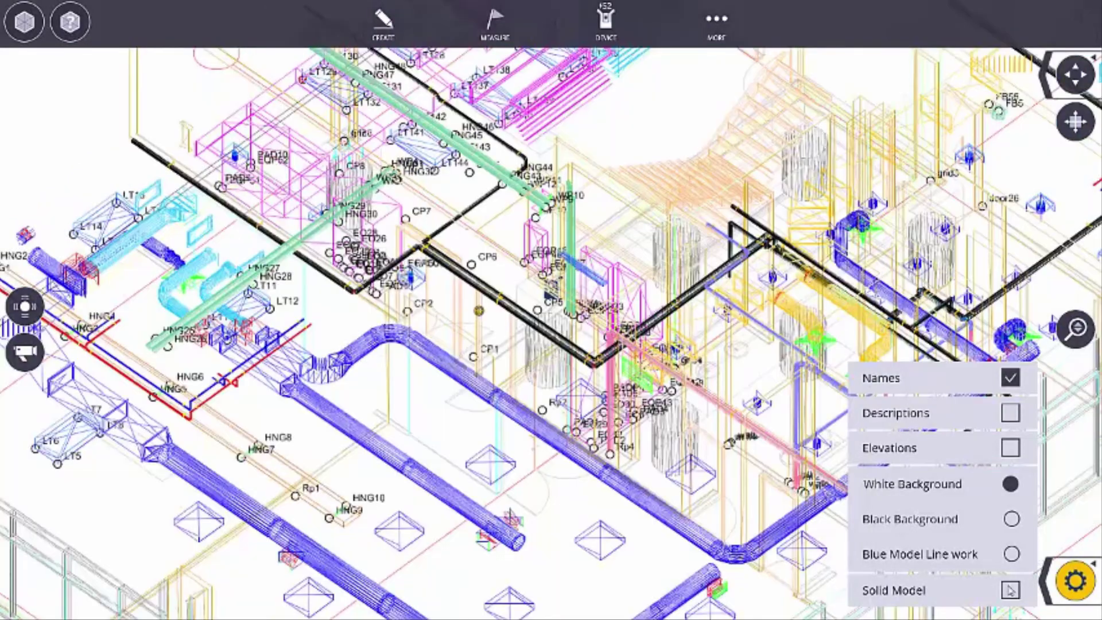
drag(688, 260, 664, 242)
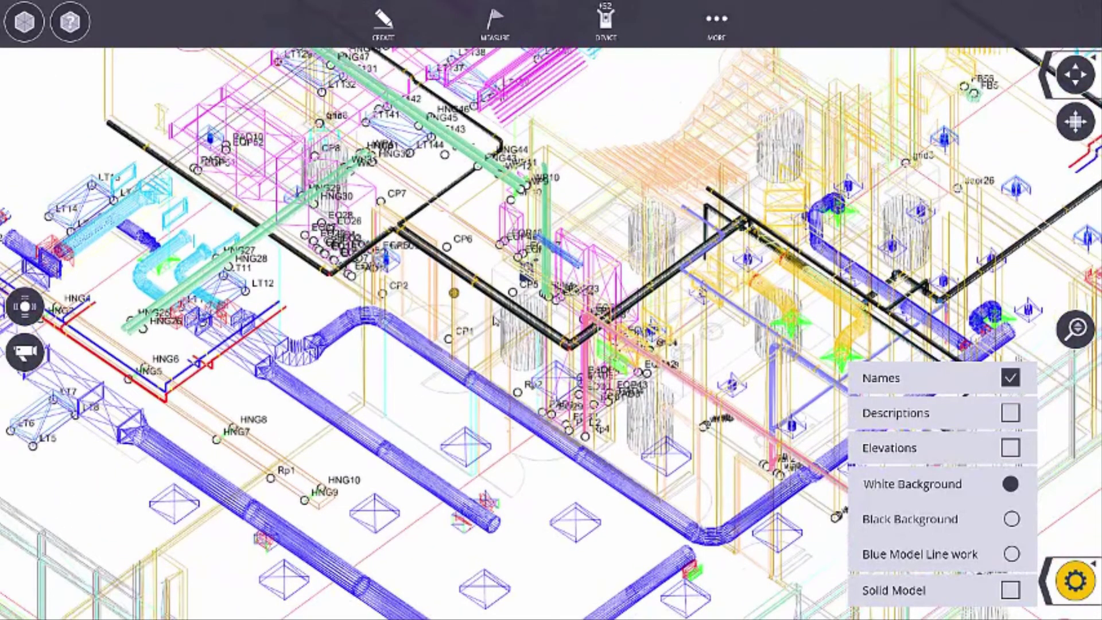
drag(500, 310, 511, 325)
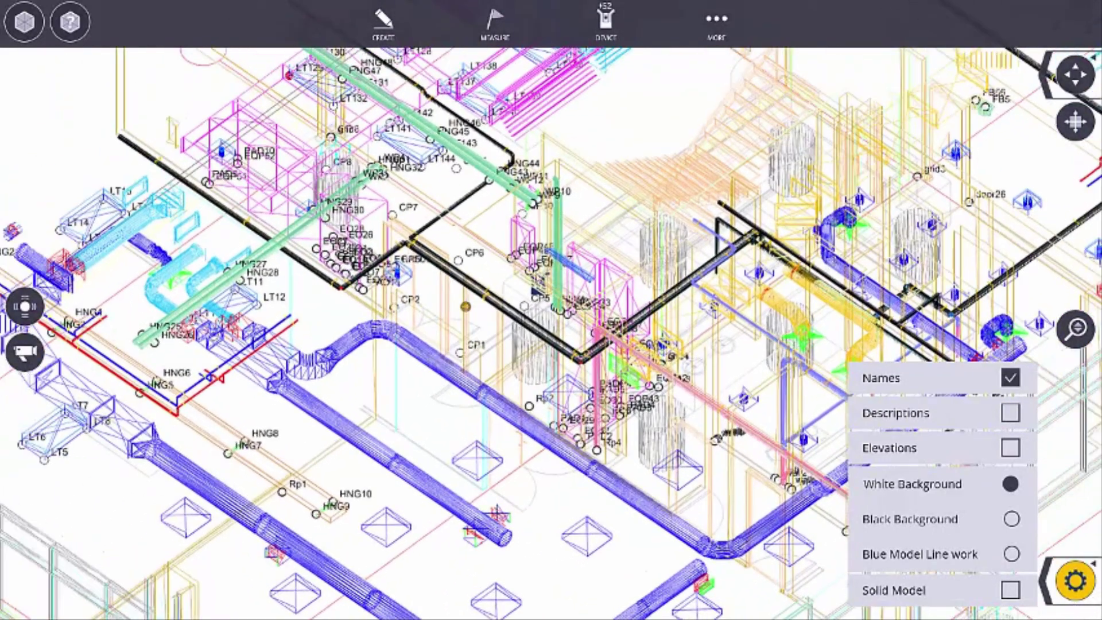
click(1069, 586)
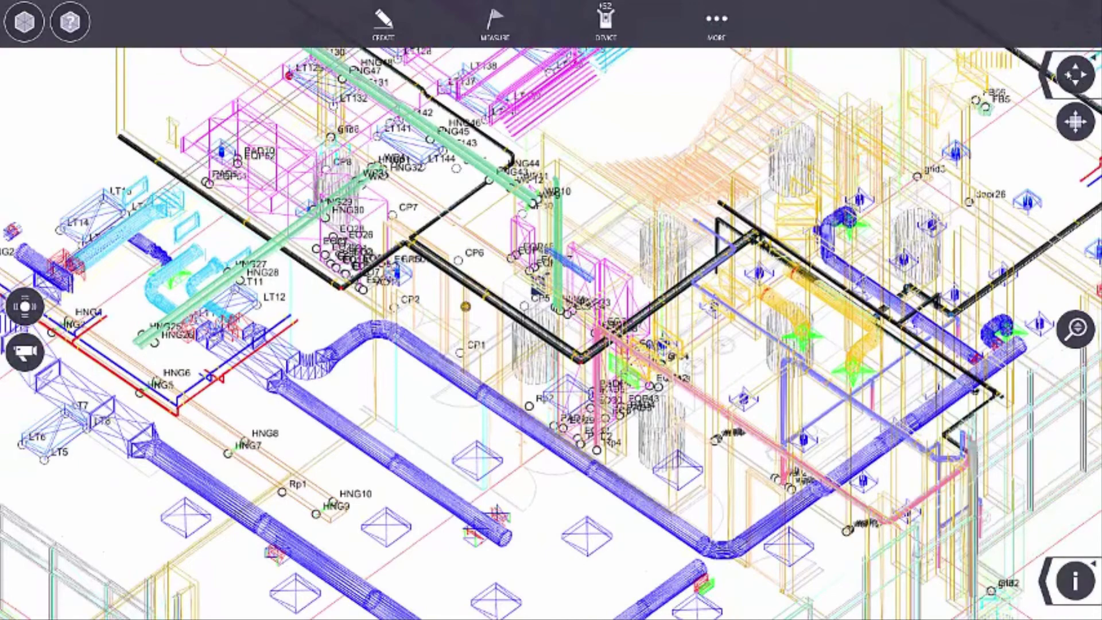
Step: Fit the whole model in view and try the preset isometric views, finishing in the plan view
click(1074, 75)
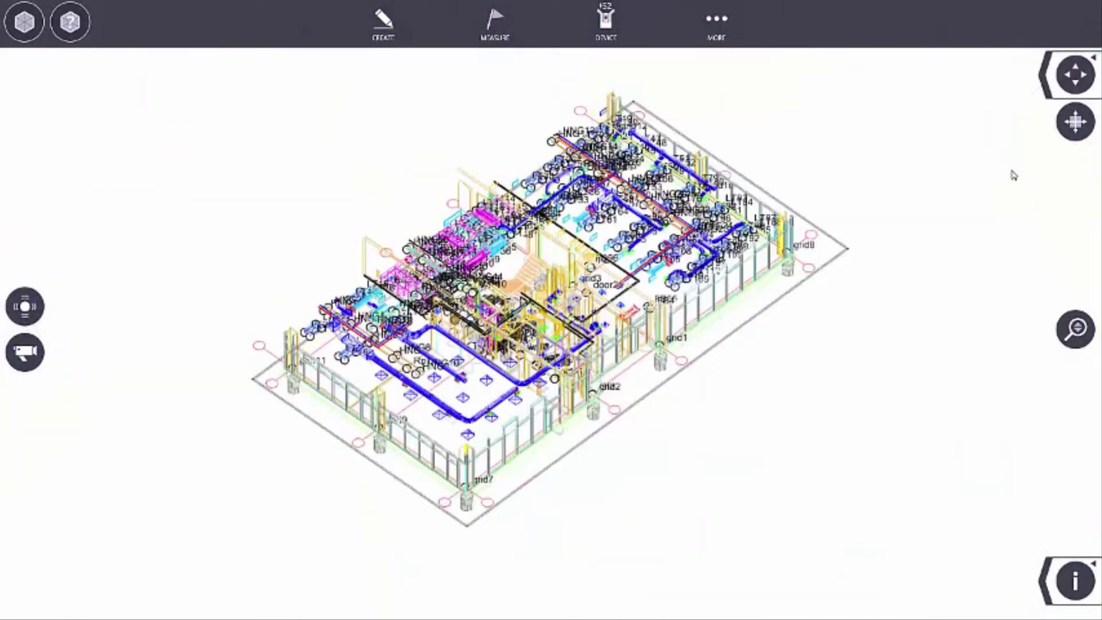
click(1045, 78)
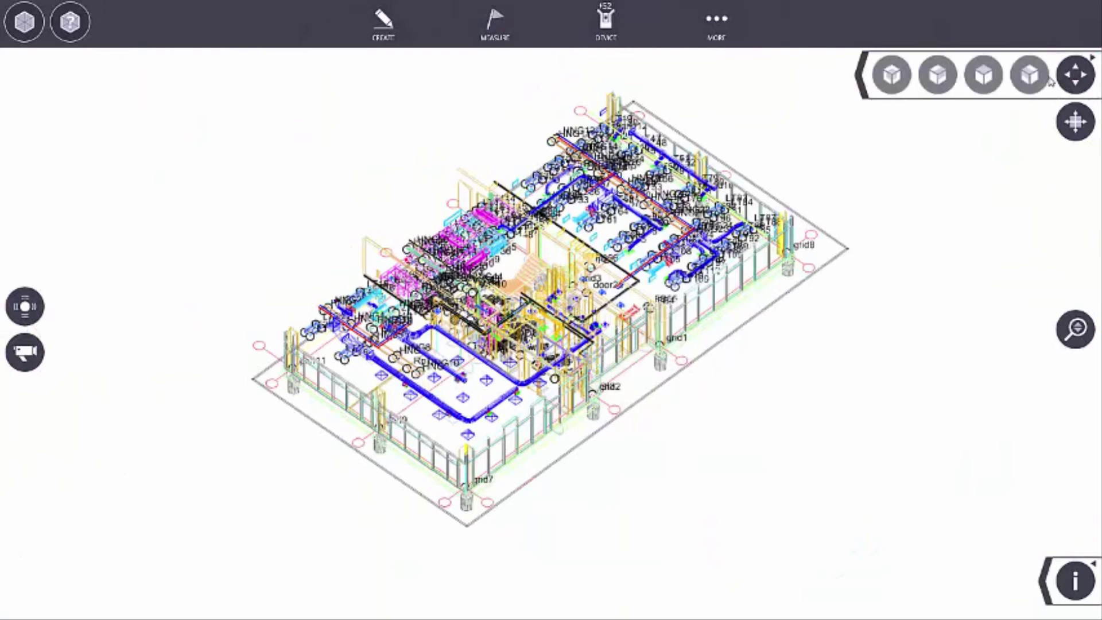
click(891, 75)
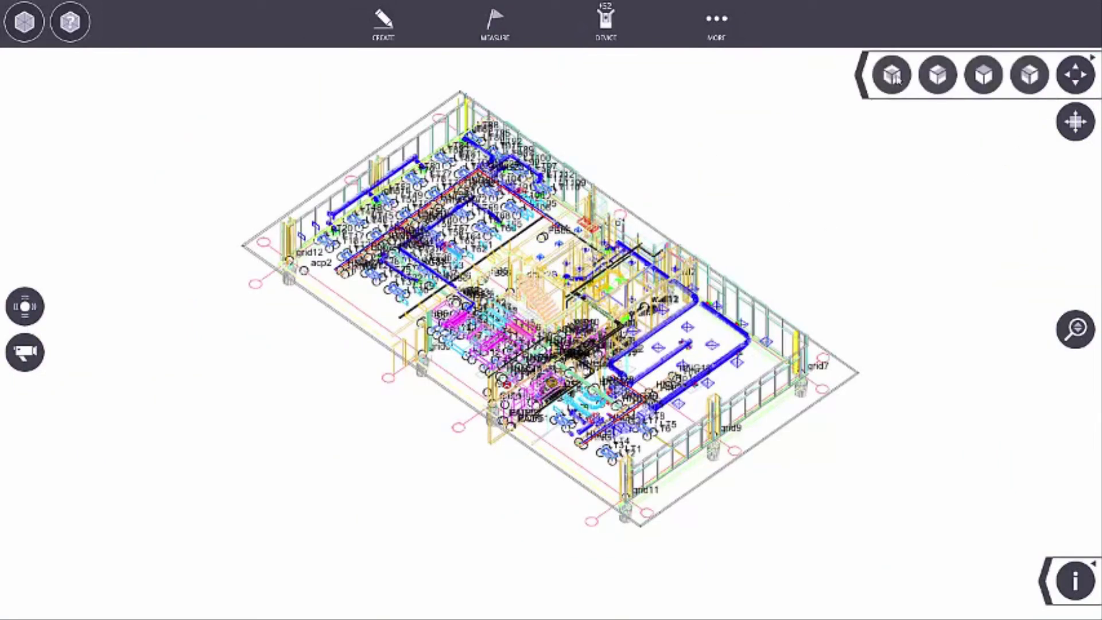
click(1029, 74)
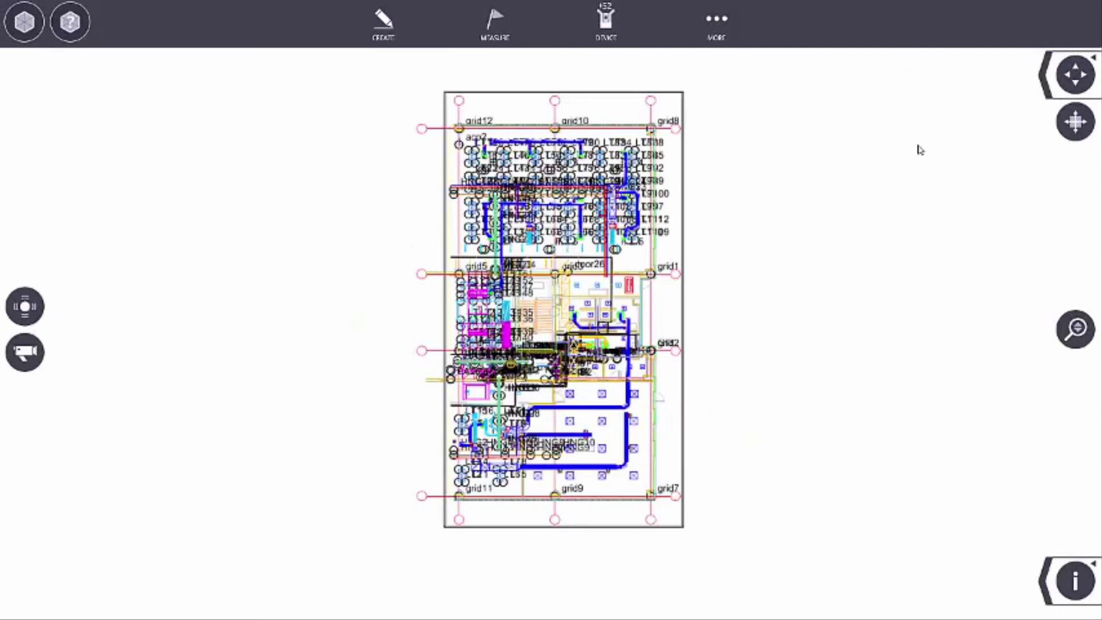
Step: Review the display settings for labels, background and solid model, and close them without changes
click(1039, 591)
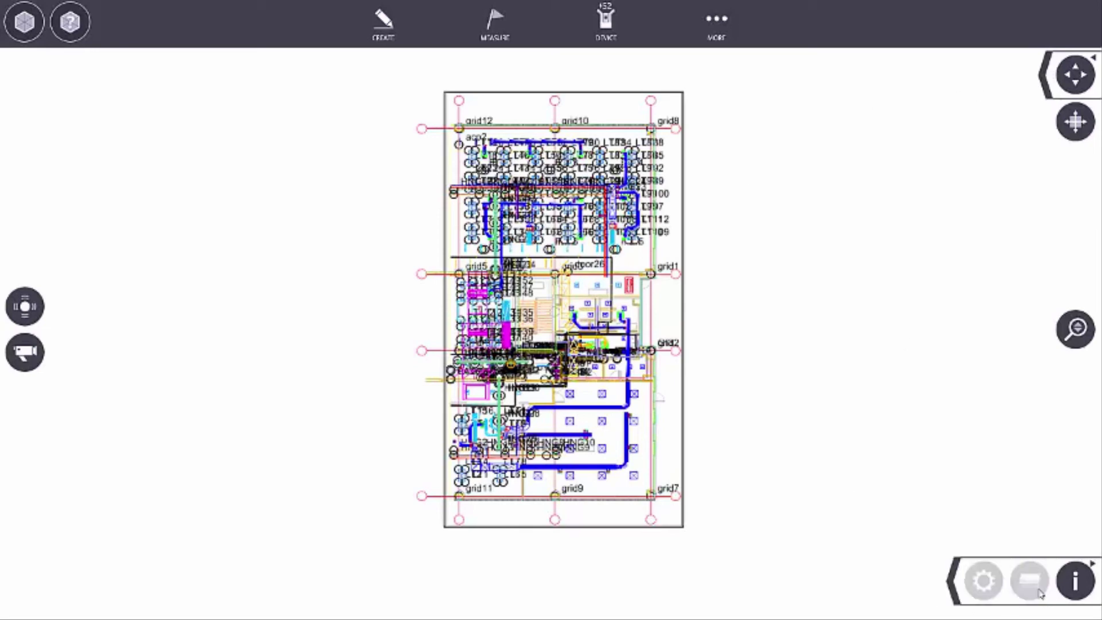
click(983, 581)
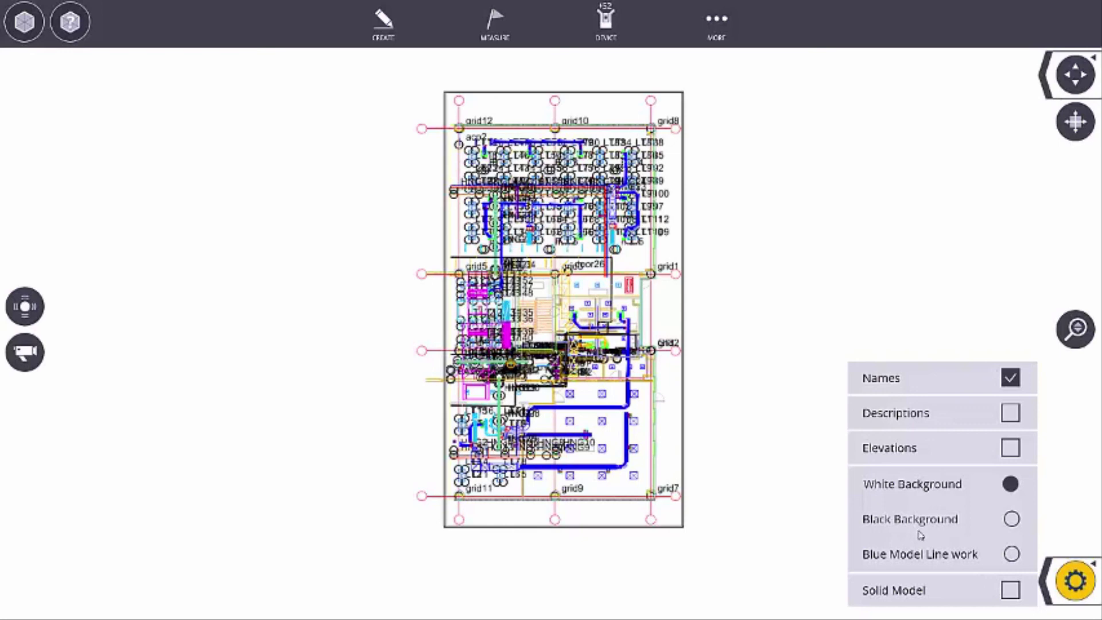
click(1087, 581)
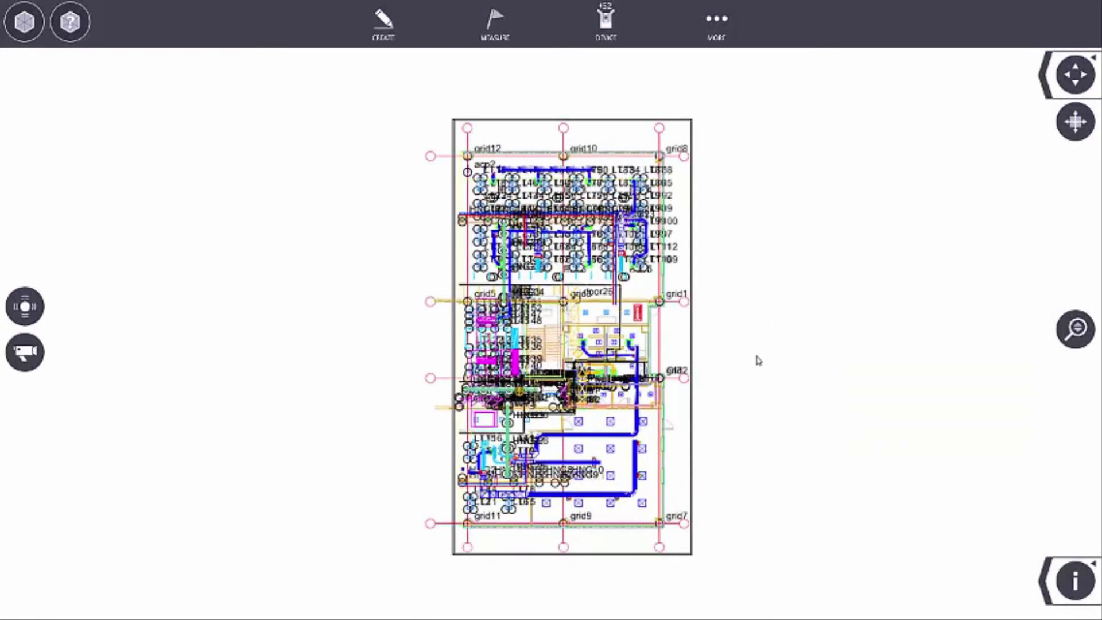